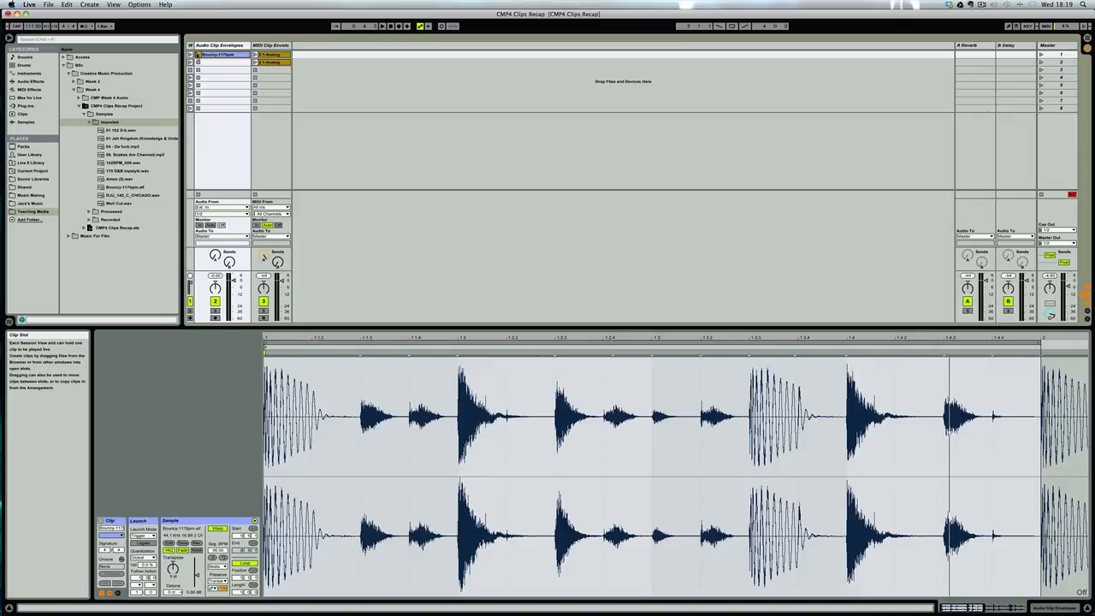
Launch the Bouncy-117bpm clip, show its Envelopes box and hide its Launch and Sample boxes.
{"action": "left_click", "coordinate": [197, 54]}
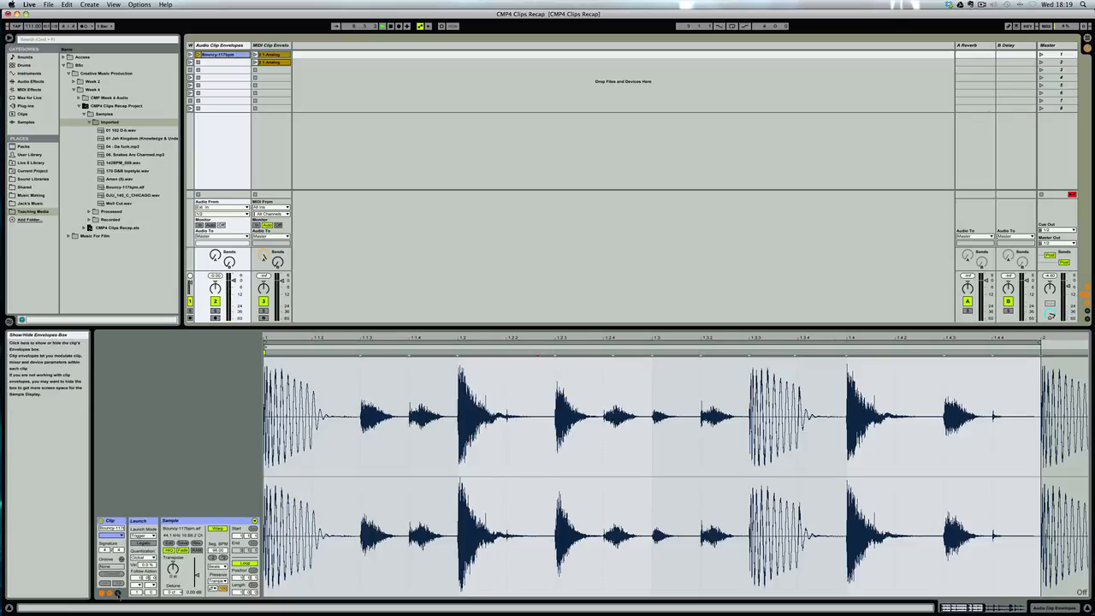
{"action": "left_click", "coordinate": [118, 593]}
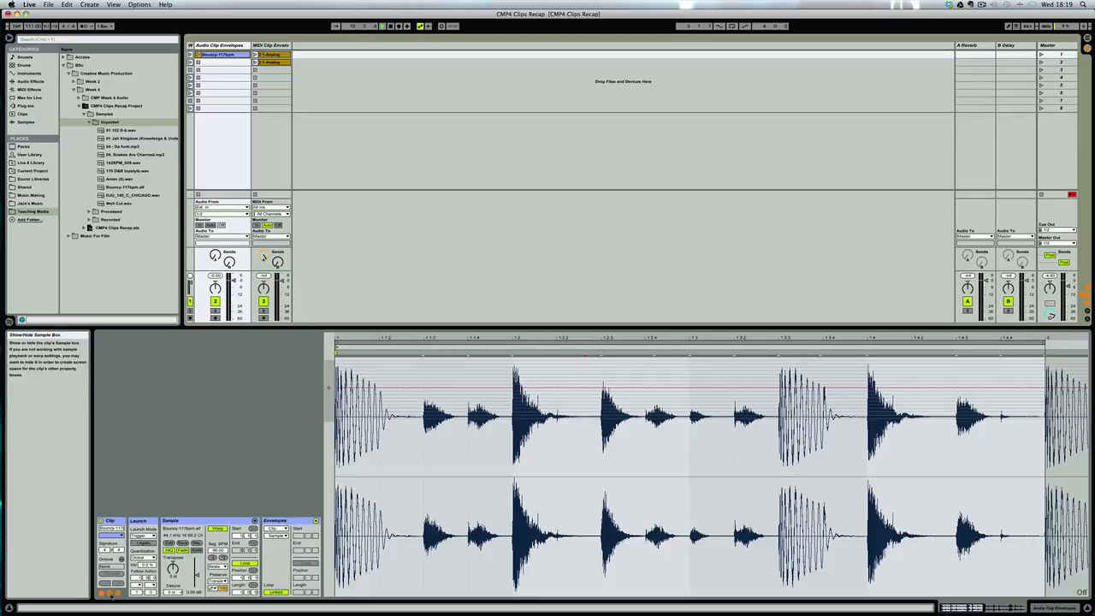
{"action": "left_click", "coordinate": [111, 593]}
{"action": "left_click", "coordinate": [102, 593]}
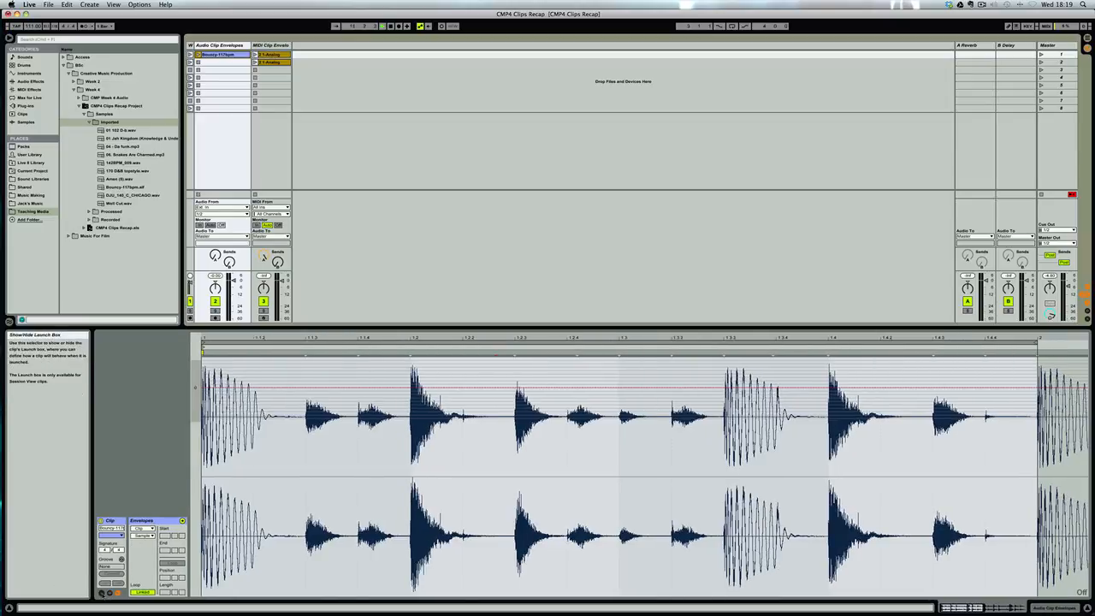
Set the clip envelope to the Mixer device, try the Speaker On control, and choose Track Volume.
{"action": "left_click", "coordinate": [150, 532]}
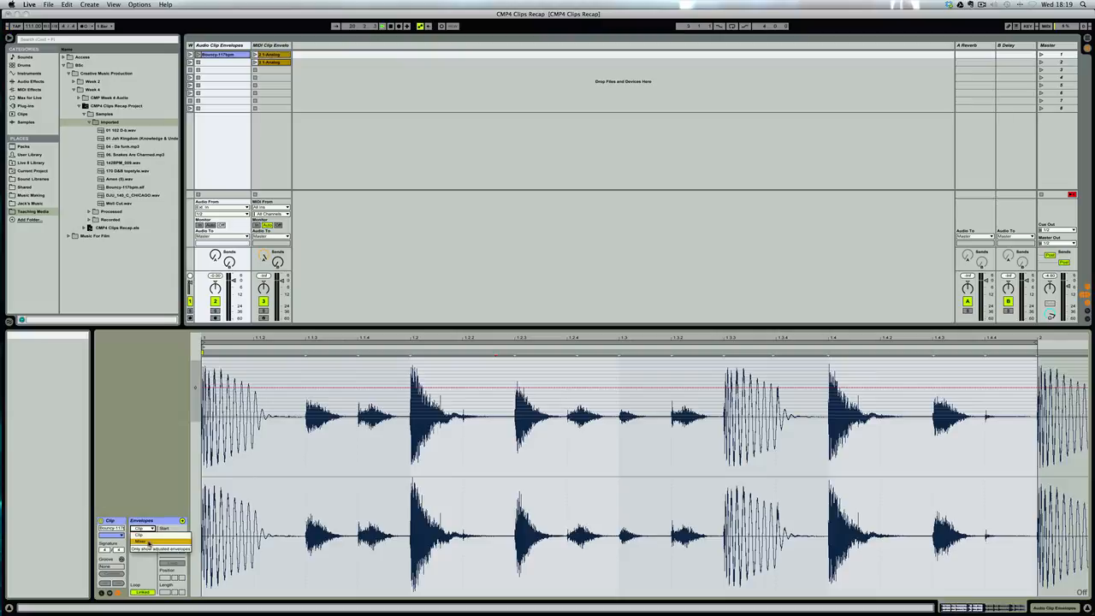
{"action": "left_click", "coordinate": [148, 542]}
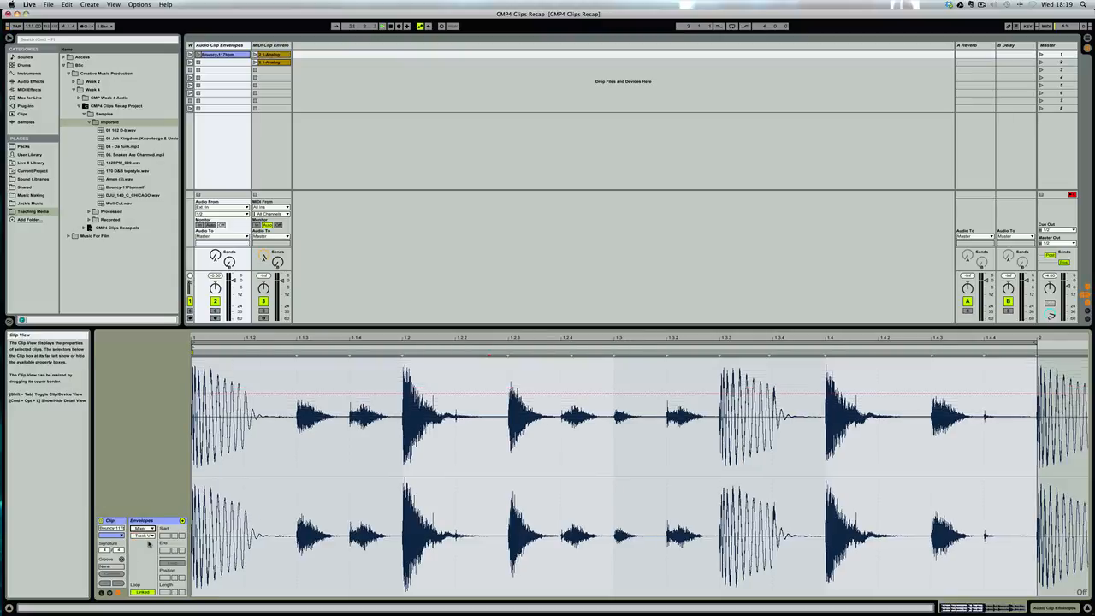
{"action": "left_click", "coordinate": [149, 529]}
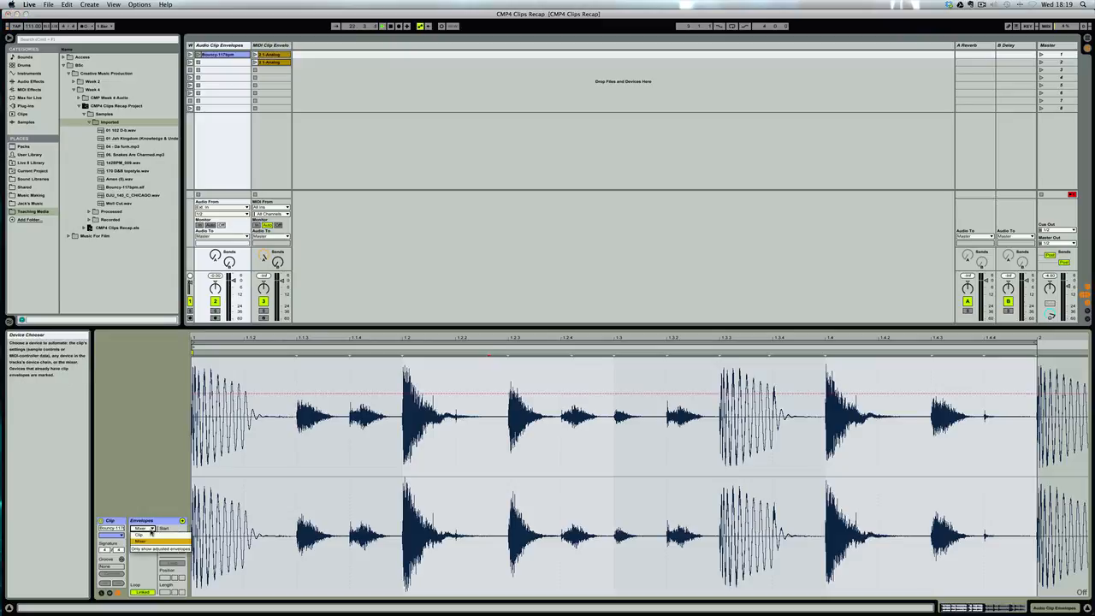
{"action": "left_click", "coordinate": [150, 541]}
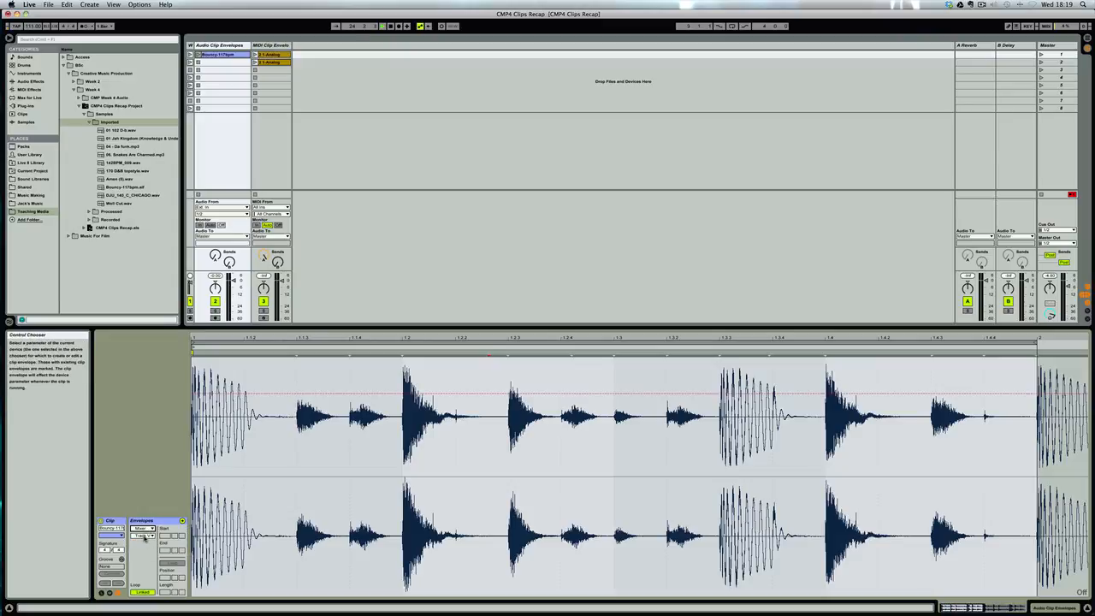
{"action": "left_click", "coordinate": [147, 537]}
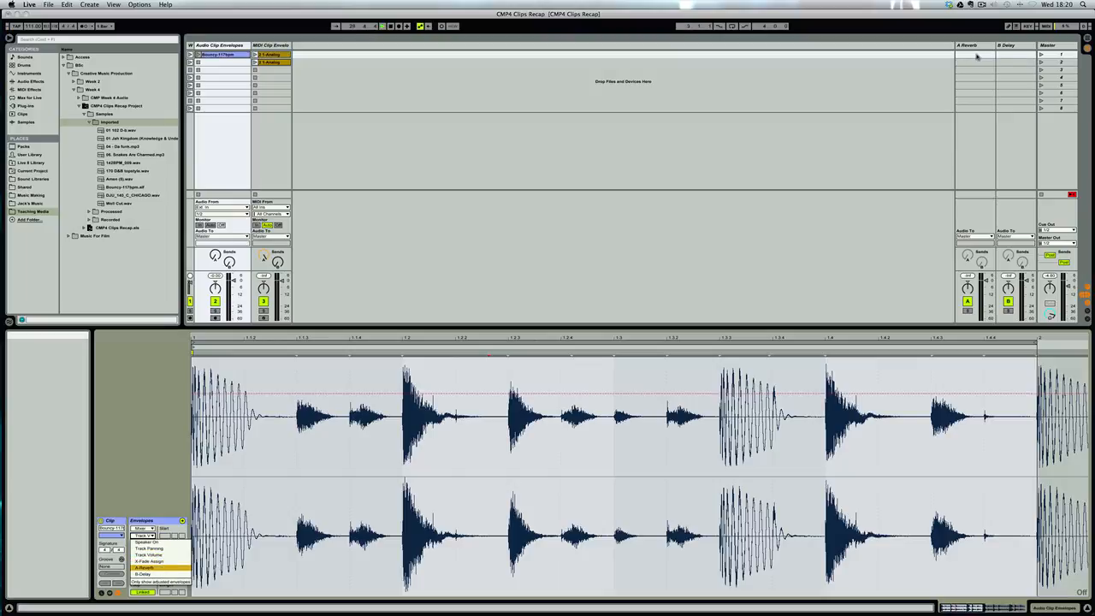
{"action": "left_click", "coordinate": [145, 545]}
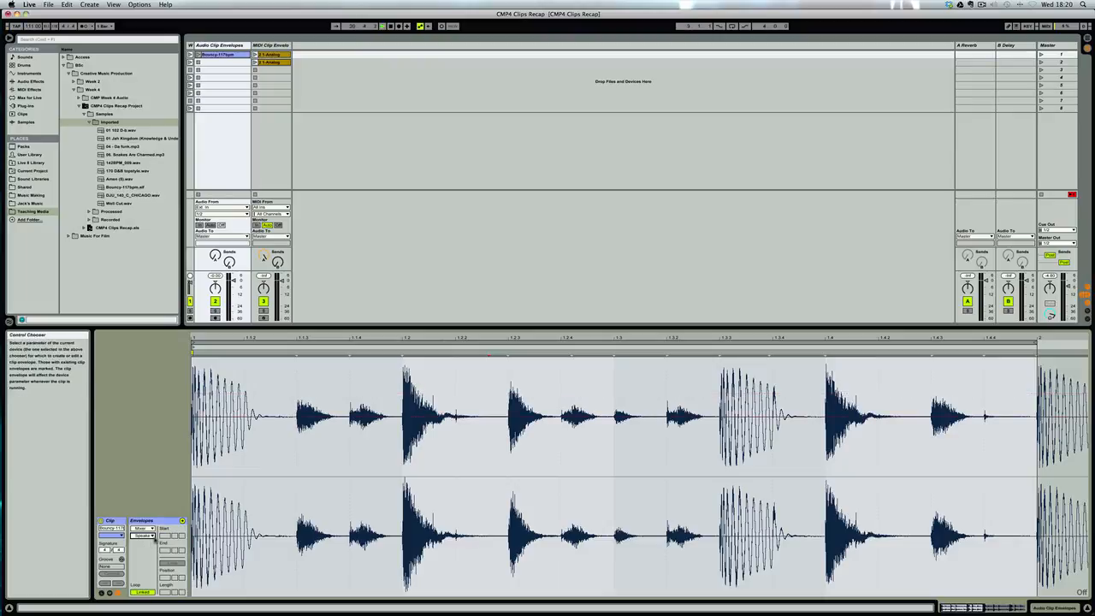
{"action": "left_click", "coordinate": [154, 537]}
{"action": "left_click", "coordinate": [150, 555]}
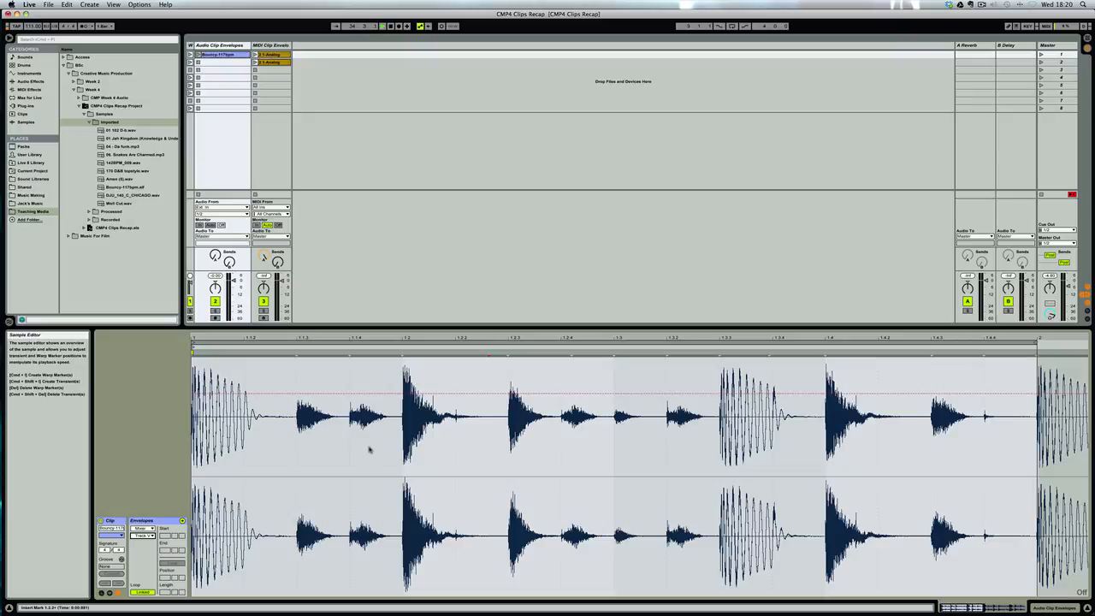
Turn on Draw Mode with a 1/16 grid and draw lowered track volume steps from the clip start to 1.1.3.
{"action": "key", "text": "super+4"}
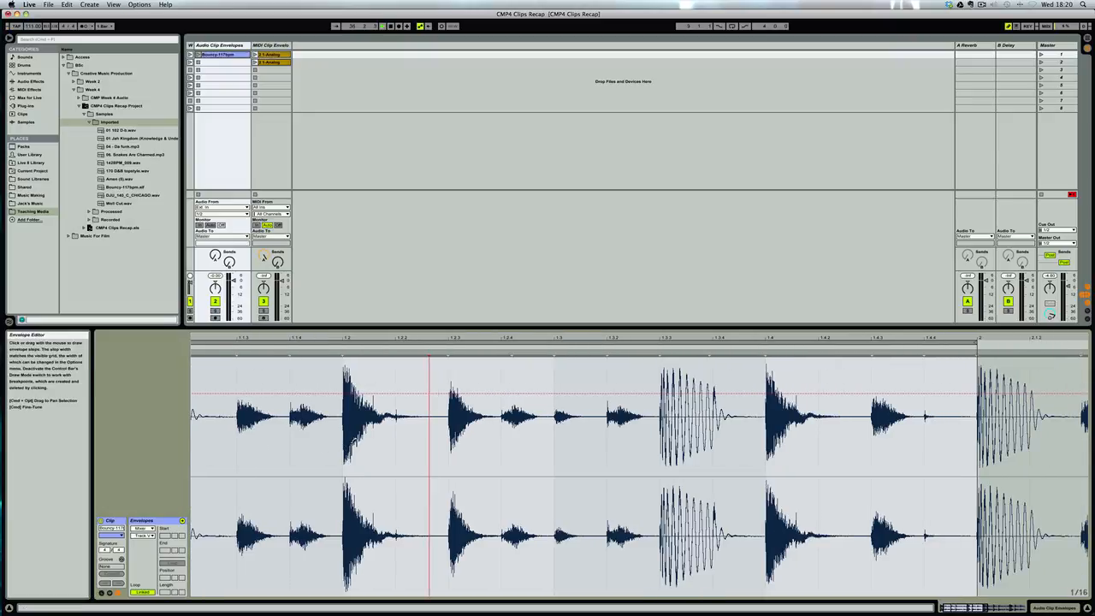
{"action": "key", "text": "super+b"}
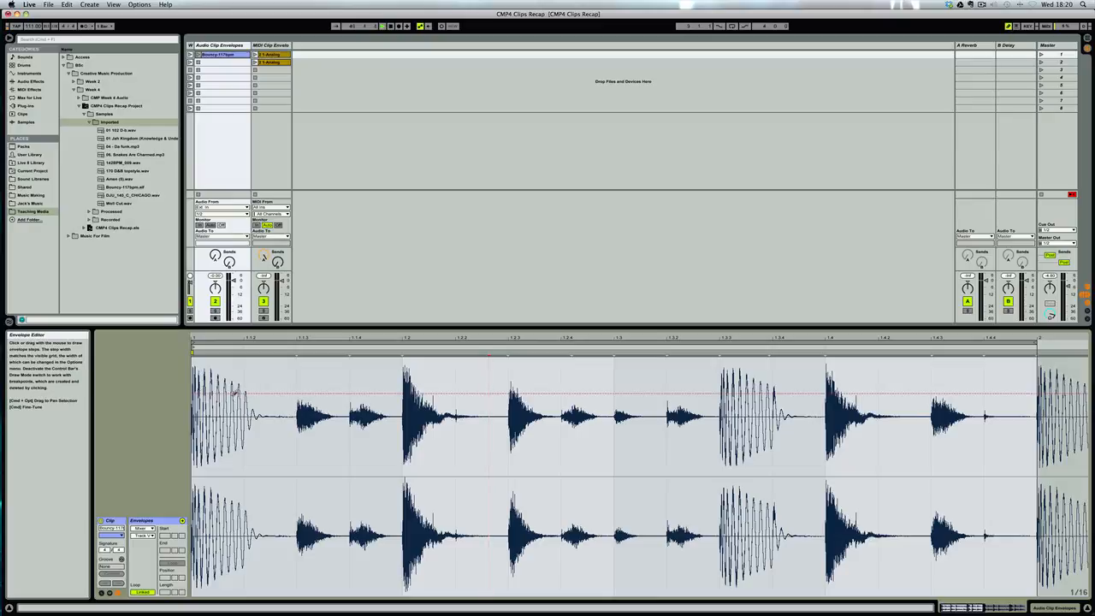
{"action": "left_click", "coordinate": [248, 397]}
{"action": "left_click_drag", "start_coordinate": [247, 395], "coordinate": [250, 461]}
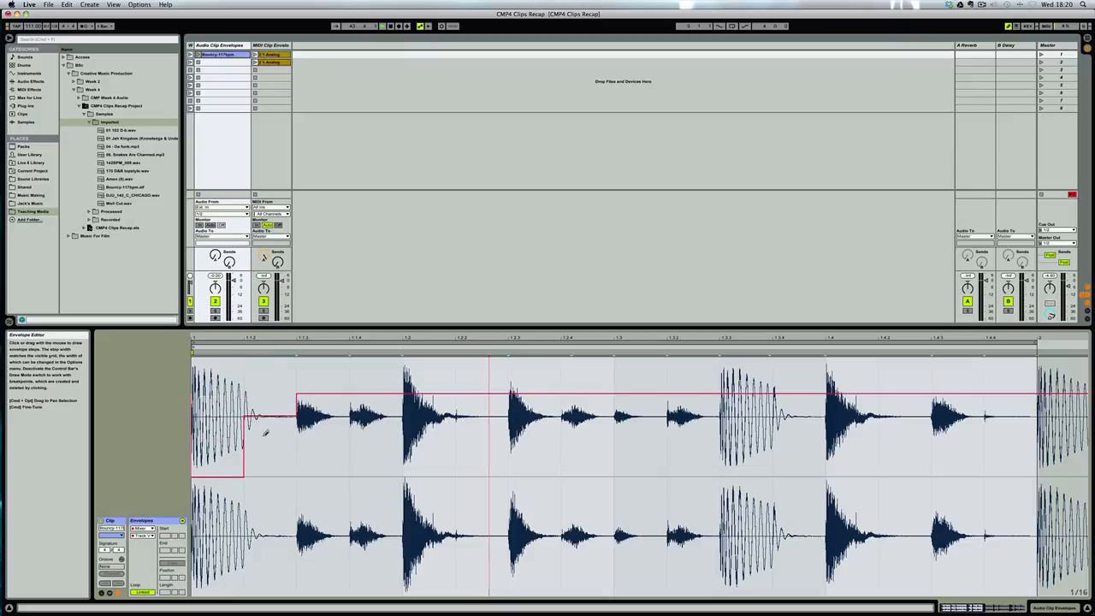
Draw a rising volume ramp without the grid from the clip start to just past 1.2, and leave Draw Mode to show its breakpoints.
{"action": "left_click_drag", "start_coordinate": [200, 510], "coordinate": [418, 395]}
{"action": "mouse_move", "coordinate": [195, 573]}
{"action": "left_mouse_down"}
{"action": "mouse_move", "coordinate": [366, 481]}
{"action": "mouse_move", "coordinate": [195, 556]}
{"action": "mouse_move", "coordinate": [244, 519]}
{"action": "mouse_move", "coordinate": [193, 558]}
{"action": "mouse_move", "coordinate": [287, 500]}
{"action": "left_mouse_up"}
{"action": "key", "text": "b"}
{"action": "left_click", "coordinate": [284, 500]}
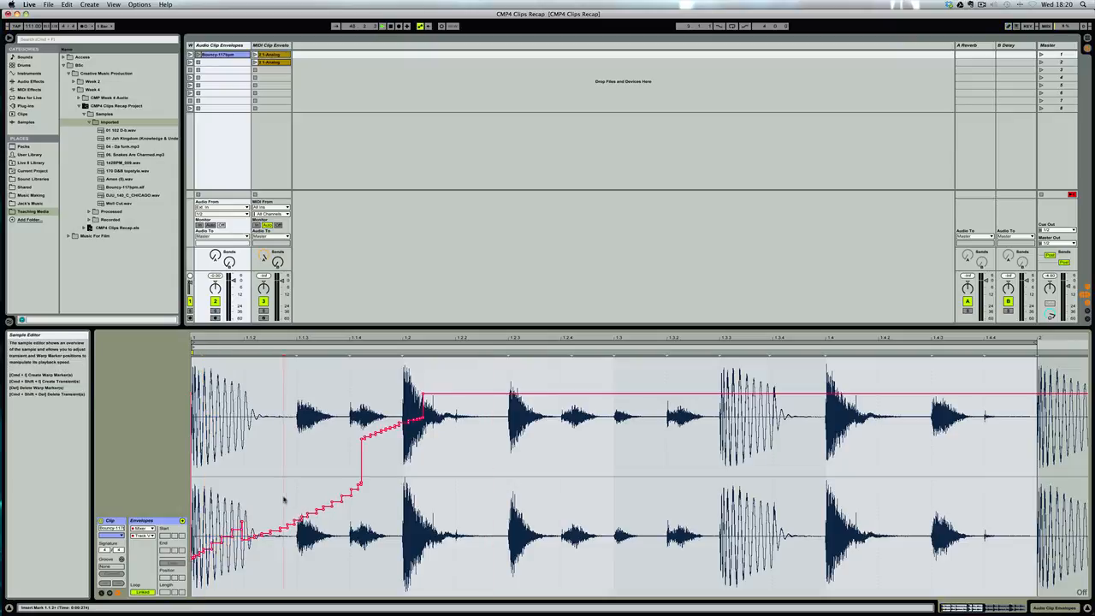
Redraw the volume envelope freehand: silent to 1.1.3, near full to 1.2, reduced to 1.2.3, and silent to just before 1.2.4.
{"action": "key", "text": "b"}
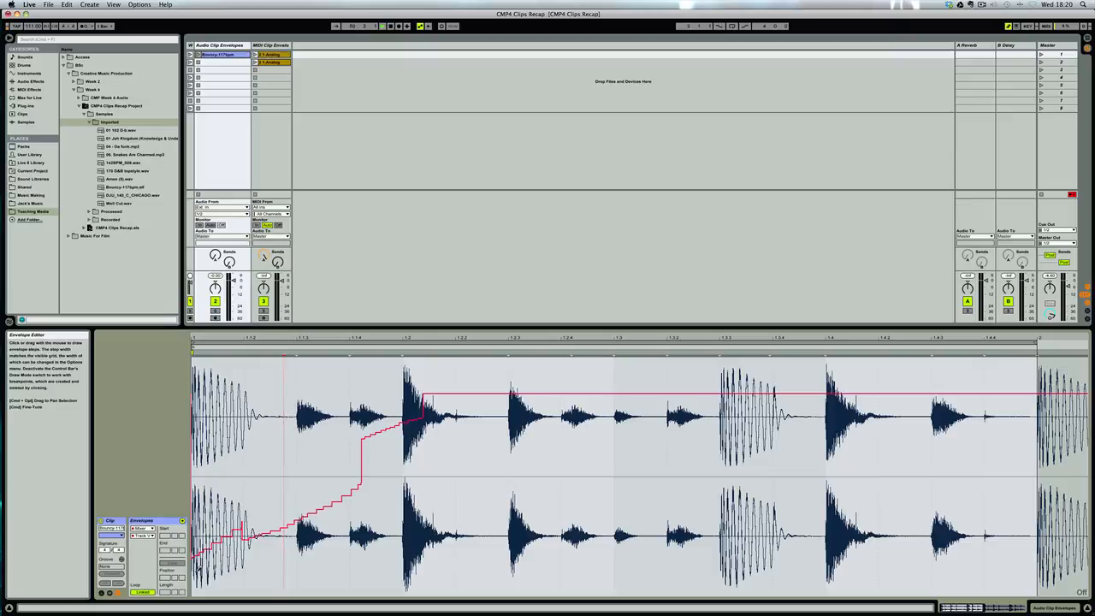
{"action": "left_click_drag", "start_coordinate": [193, 590], "coordinate": [256, 590]}
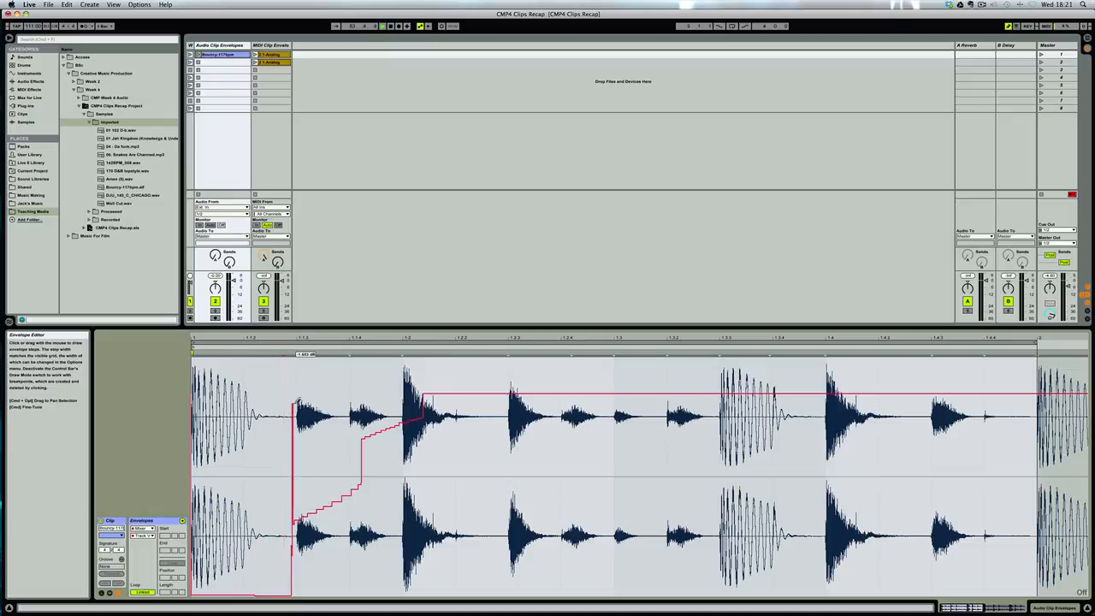
{"action": "left_click_drag", "start_coordinate": [296, 401], "coordinate": [401, 398]}
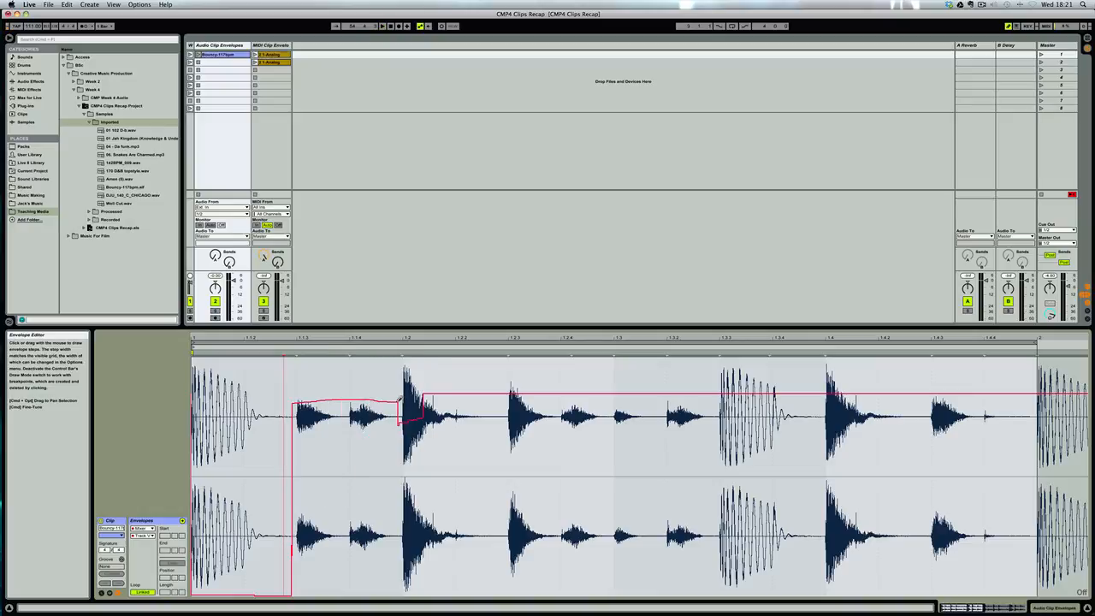
{"action": "key", "text": "space"}
{"action": "mouse_move", "coordinate": [401, 419]}
{"action": "left_mouse_down"}
{"action": "mouse_move", "coordinate": [401, 454]}
{"action": "mouse_move", "coordinate": [420, 478]}
{"action": "mouse_move", "coordinate": [484, 477]}
{"action": "mouse_move", "coordinate": [526, 583]}
{"action": "mouse_move", "coordinate": [550, 592]}
{"action": "mouse_move", "coordinate": [522, 595]}
{"action": "mouse_move", "coordinate": [540, 596]}
{"action": "left_mouse_up"}
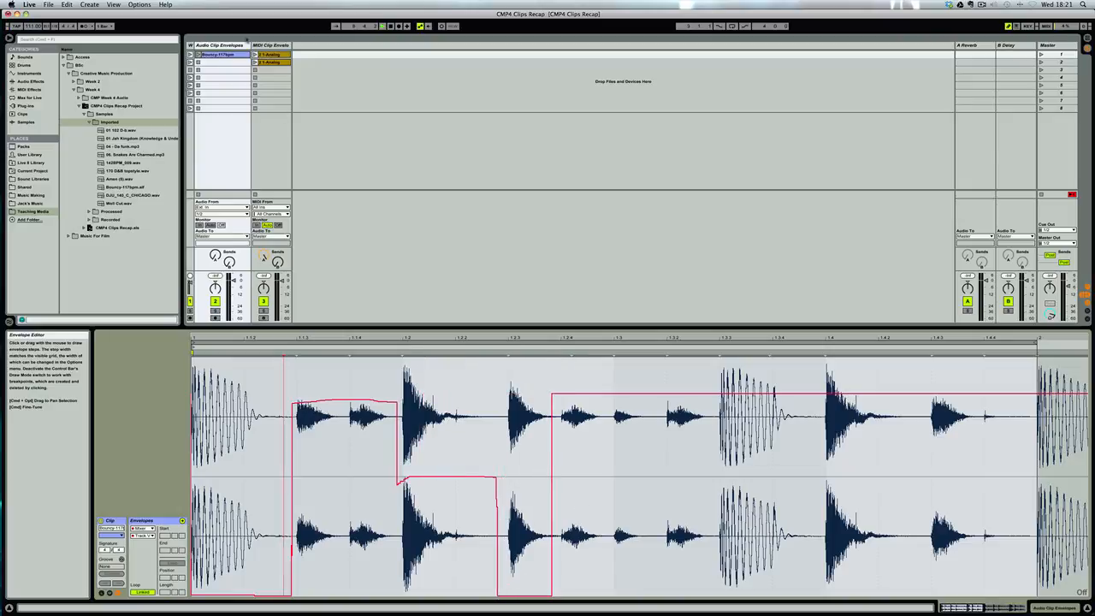
Play the clip to hear the drawn volume envelope and touch up its silent section at the clip start.
{"action": "left_click", "coordinate": [198, 55]}
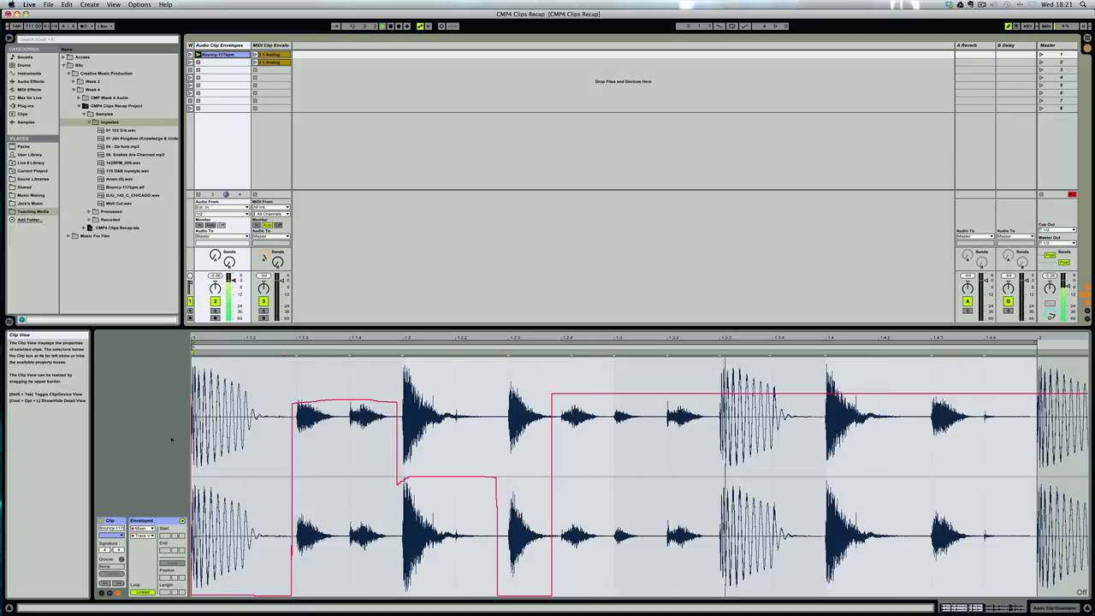
{"action": "key", "text": "space"}
{"action": "left_click_drag", "start_coordinate": [197, 593], "coordinate": [185, 593]}
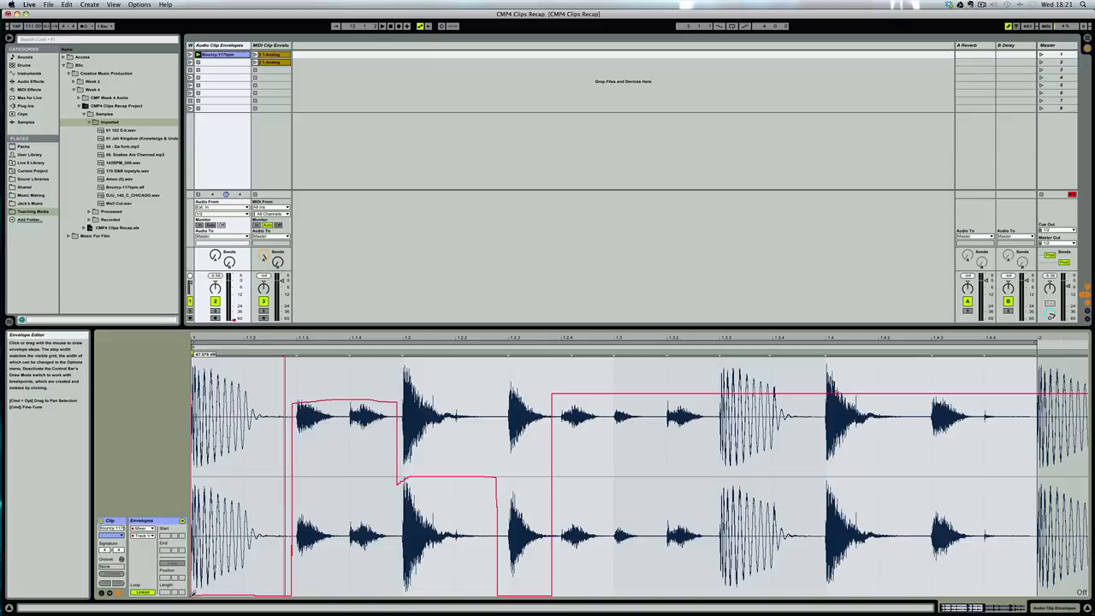
{"action": "key", "text": "space"}
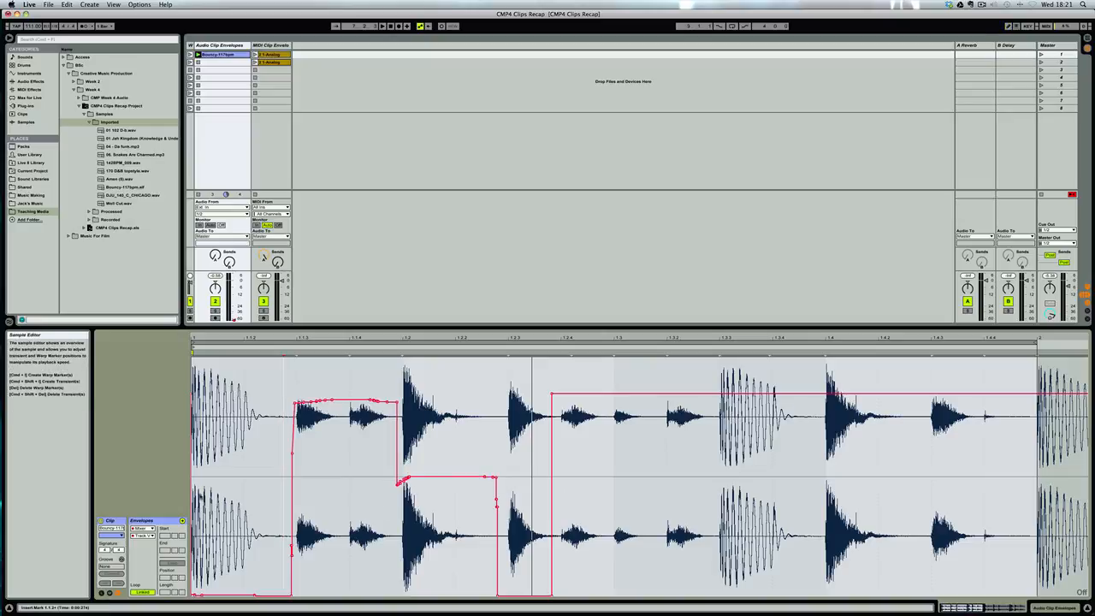
Limit the envelope list to adjusted envelopes only, and restore it to show all envelopes.
{"action": "left_click", "coordinate": [149, 535]}
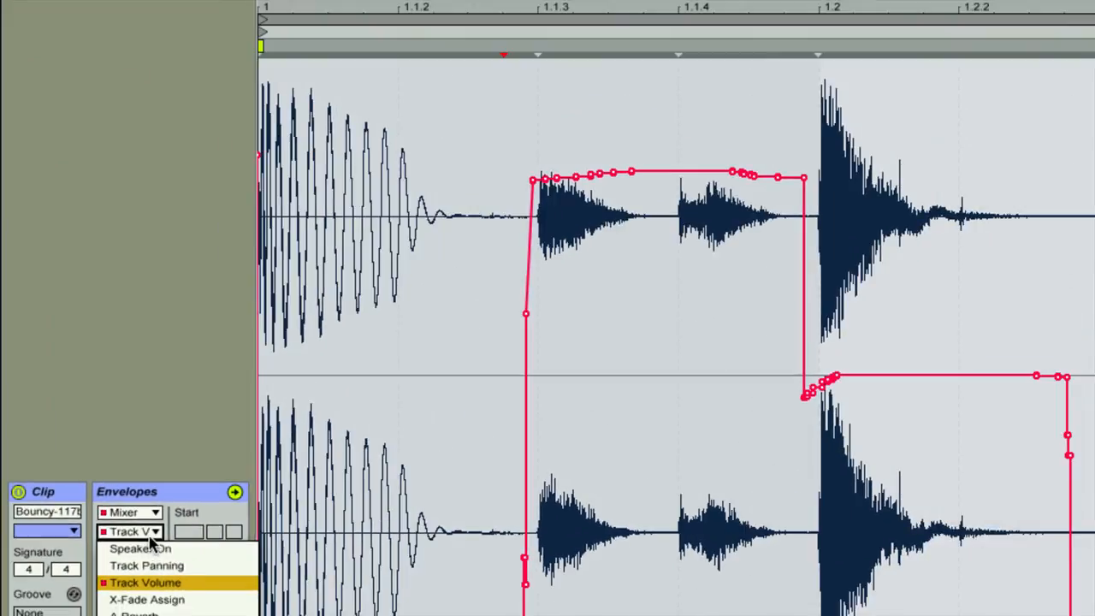
{"action": "left_click", "coordinate": [116, 514]}
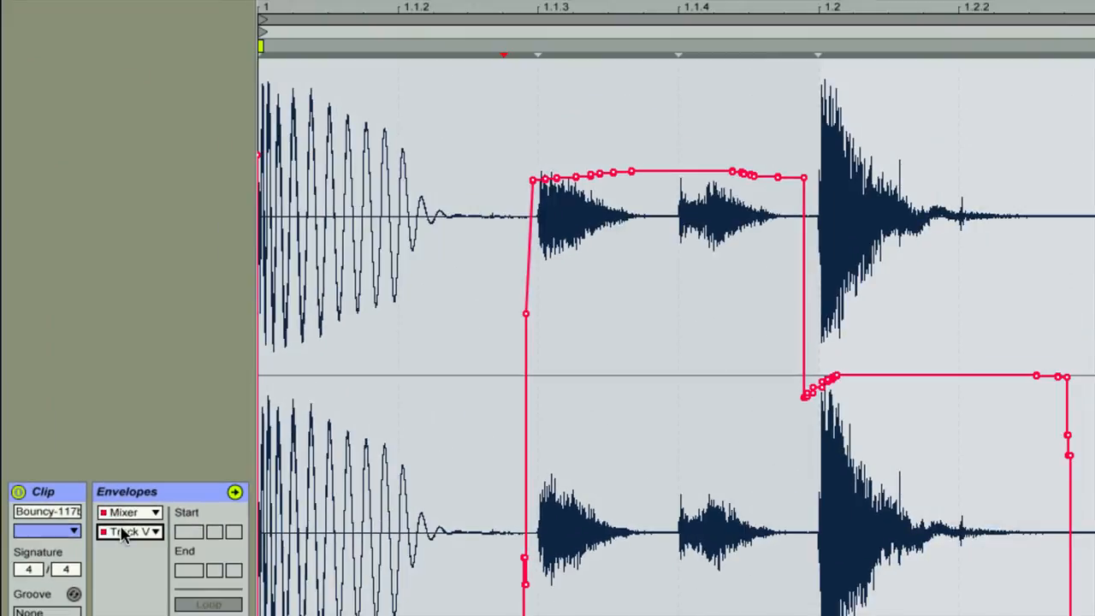
{"action": "left_click", "coordinate": [139, 534]}
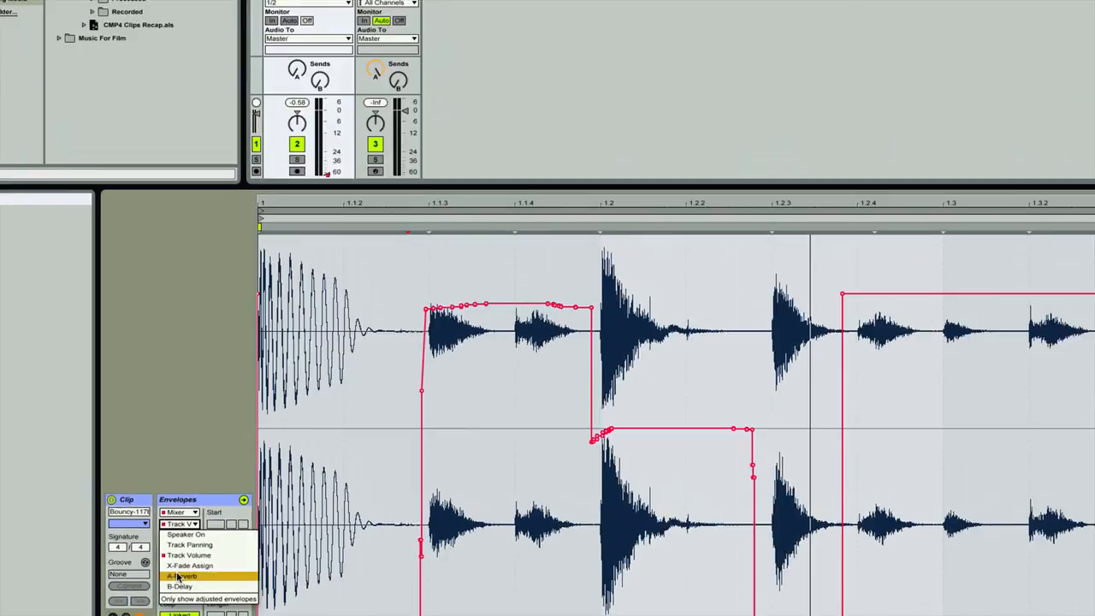
{"action": "left_click", "coordinate": [192, 614]}
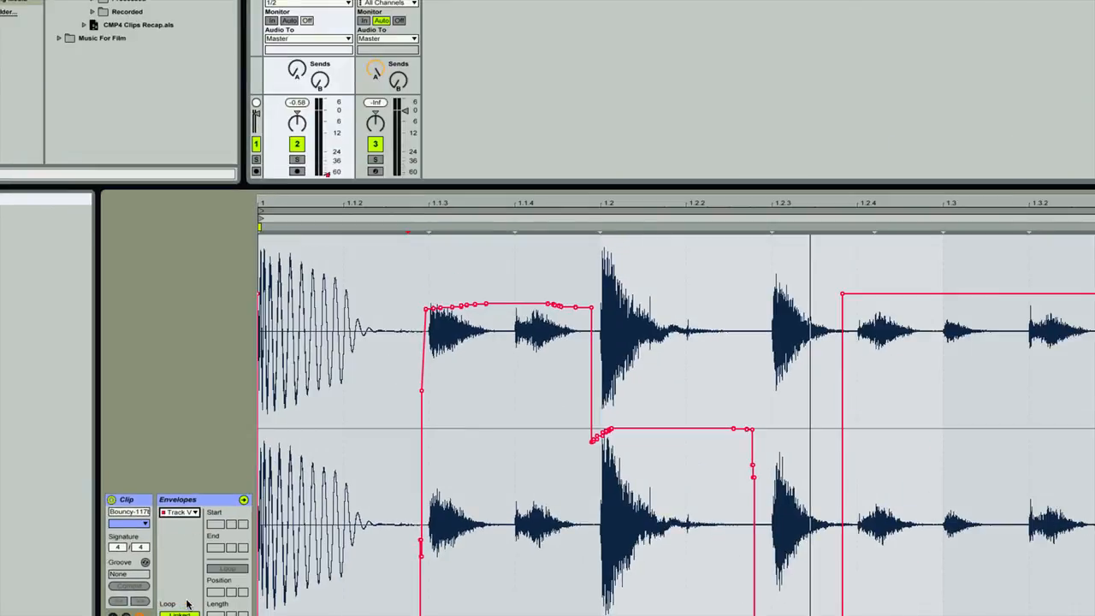
{"action": "left_click", "coordinate": [190, 513]}
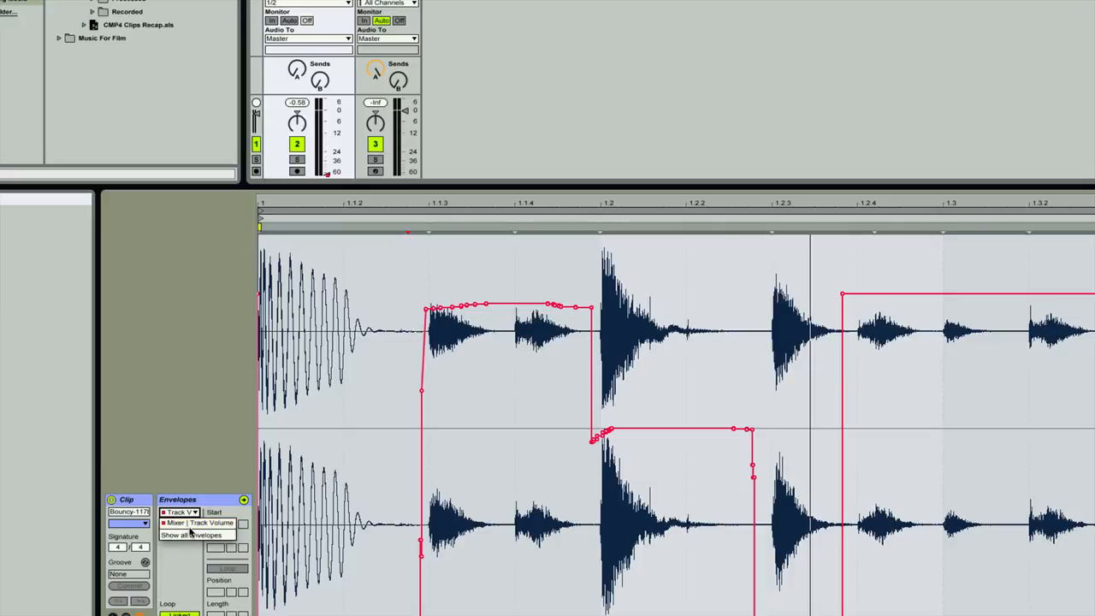
{"action": "left_click", "coordinate": [190, 536]}
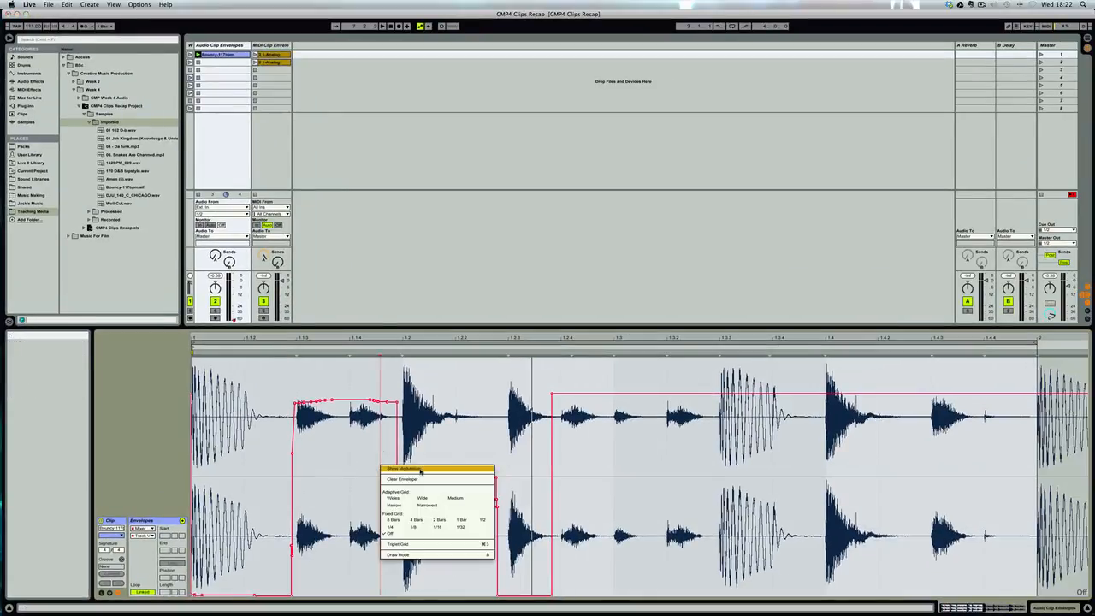
Clear the track volume envelope and switch the envelope view to the clip's Transposition Modulation.
{"action": "left_click", "coordinate": [401, 479]}
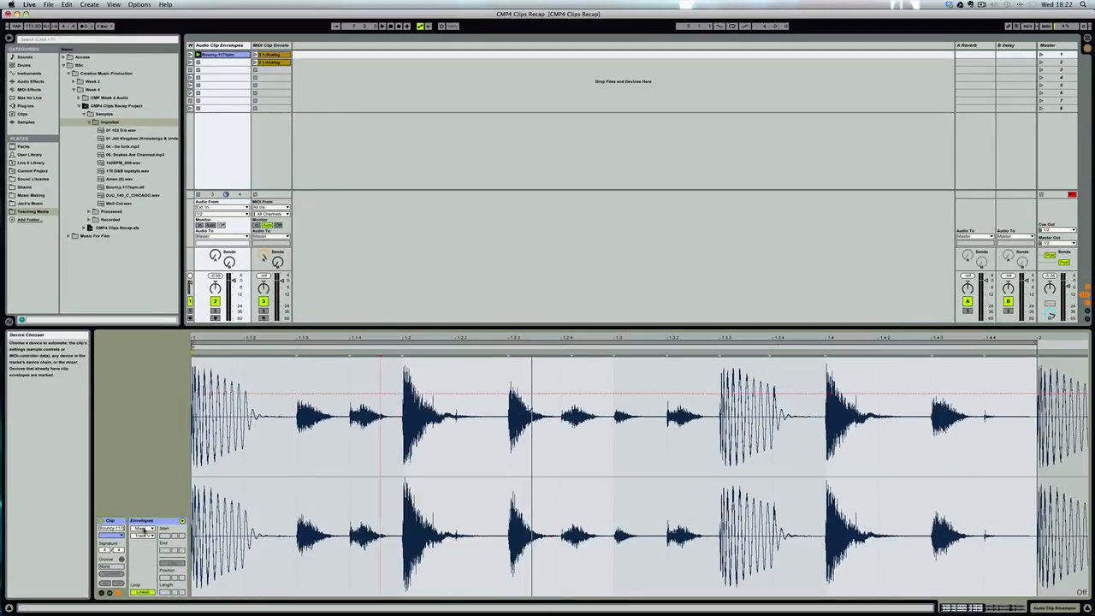
{"action": "left_click", "coordinate": [151, 530]}
{"action": "left_click", "coordinate": [139, 535]}
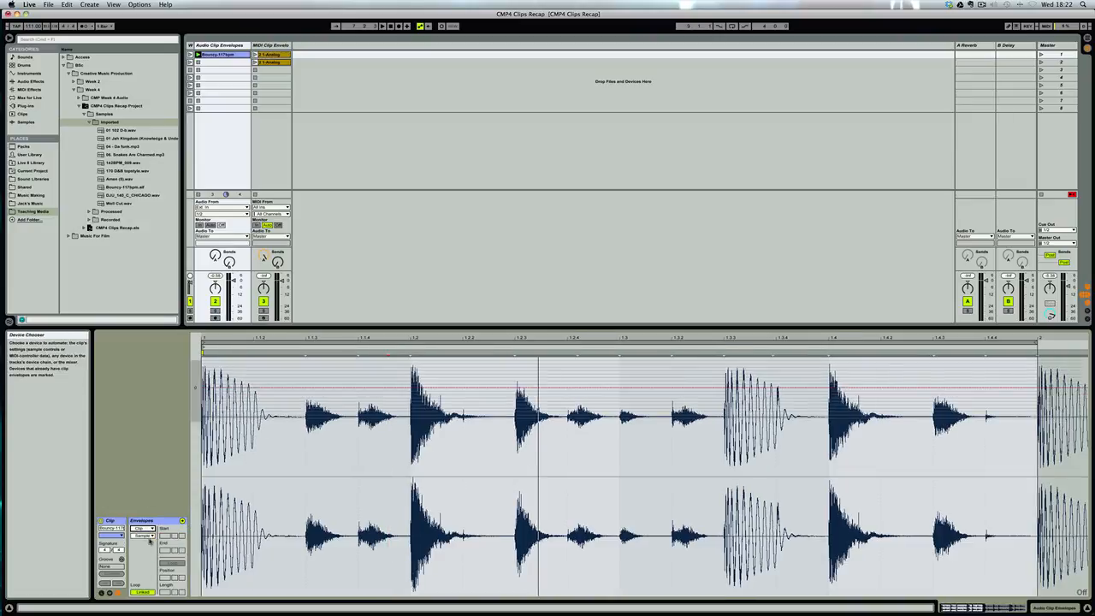
{"action": "left_click", "coordinate": [151, 536]}
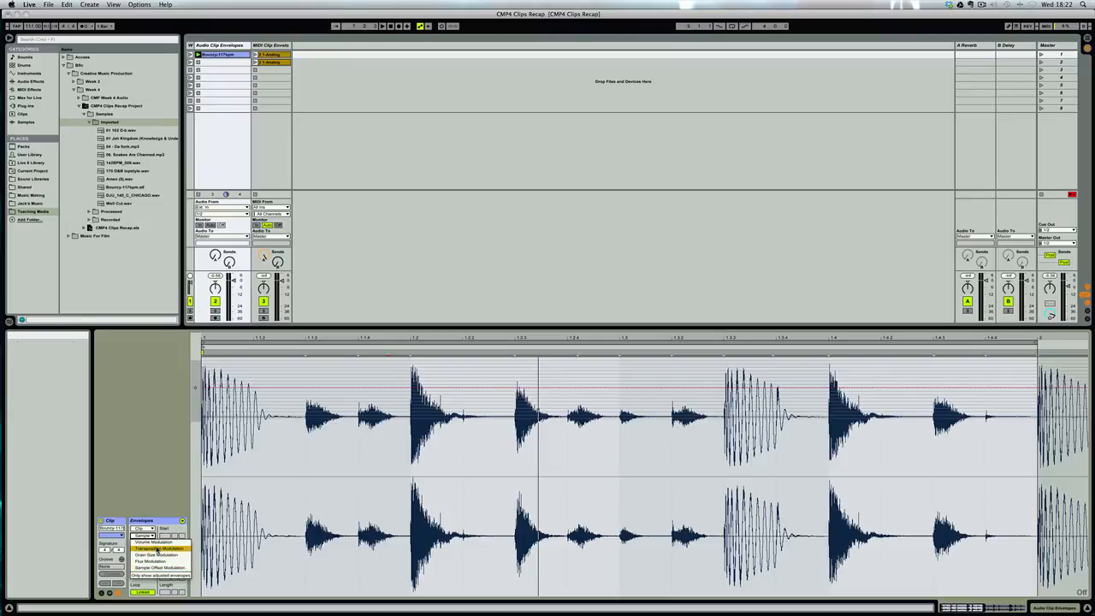
{"action": "left_click", "coordinate": [158, 548]}
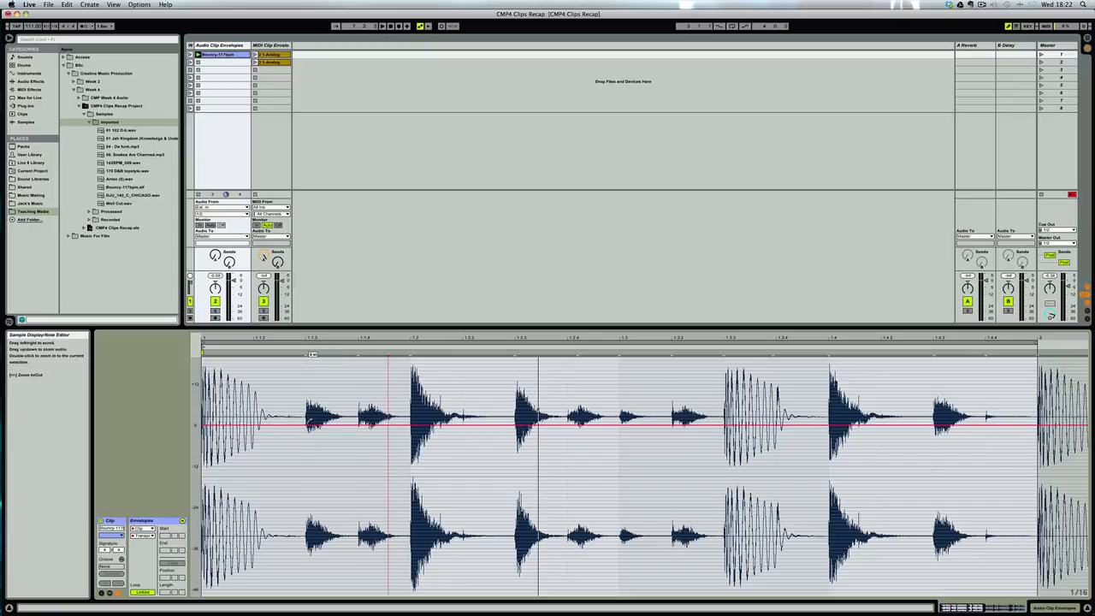
Draw 1/16 transposition steps while the clip plays: raised at 1.1.3 and from 1.2.3 through 1.3, lowered at 1.2, 1.3.3 and 1.4.
{"action": "left_click_drag", "start_coordinate": [309, 423], "coordinate": [308, 417]}
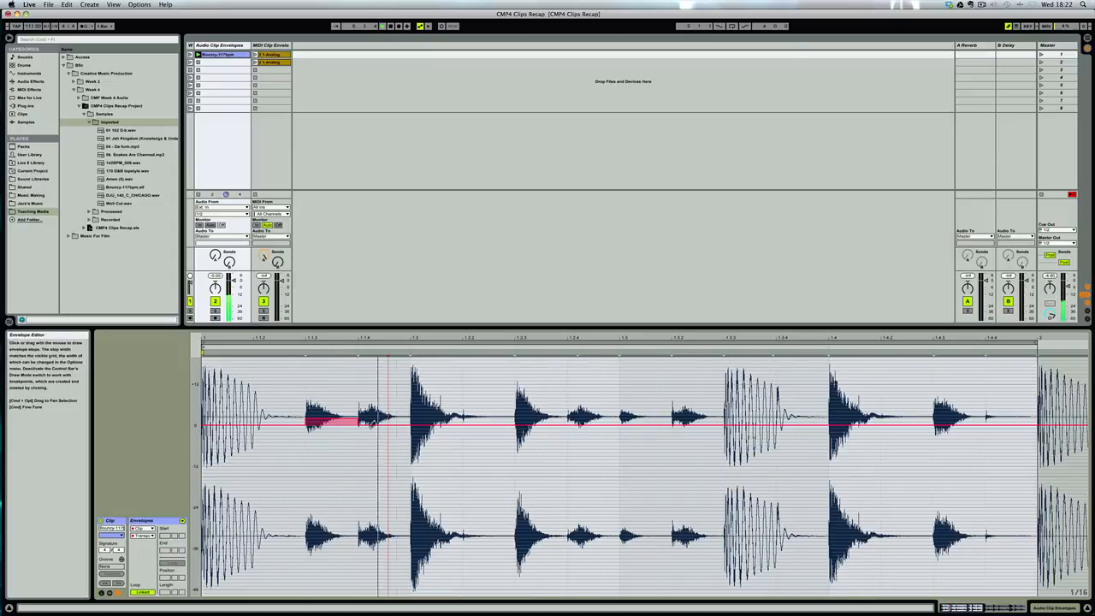
{"action": "left_click_drag", "start_coordinate": [415, 424], "coordinate": [416, 436]}
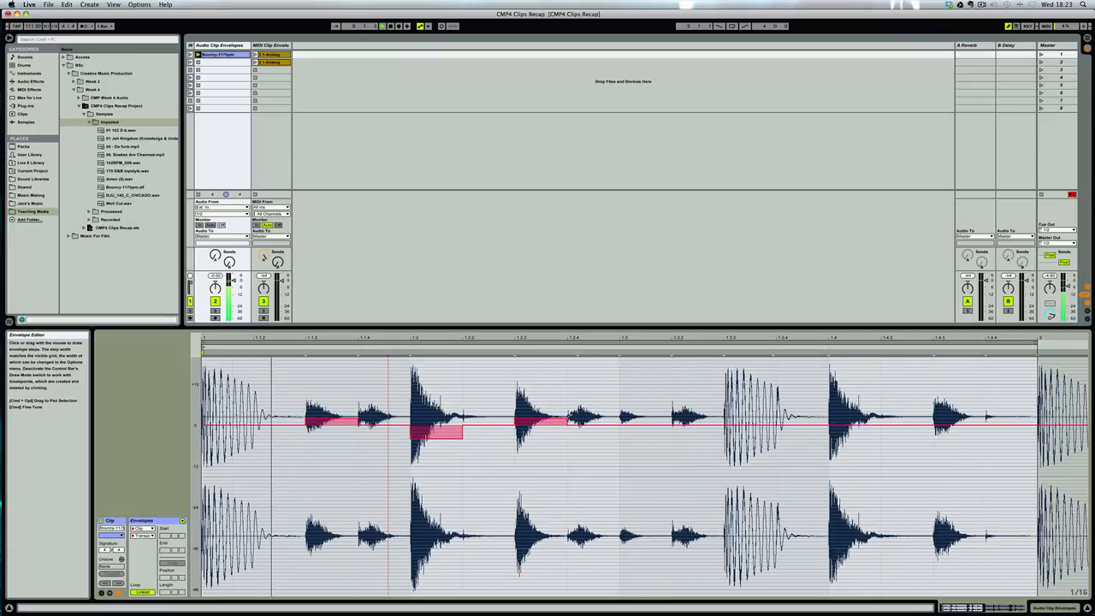
{"action": "left_click_drag", "start_coordinate": [594, 423], "coordinate": [642, 405]}
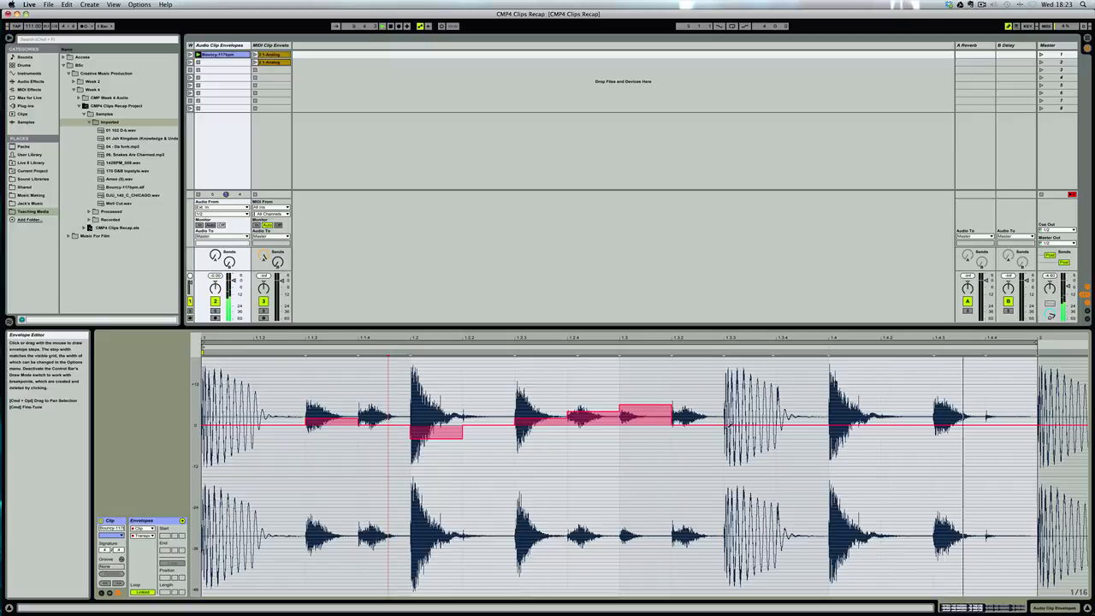
{"action": "left_click_drag", "start_coordinate": [749, 422], "coordinate": [750, 434]}
{"action": "left_click_drag", "start_coordinate": [839, 422], "coordinate": [851, 452]}
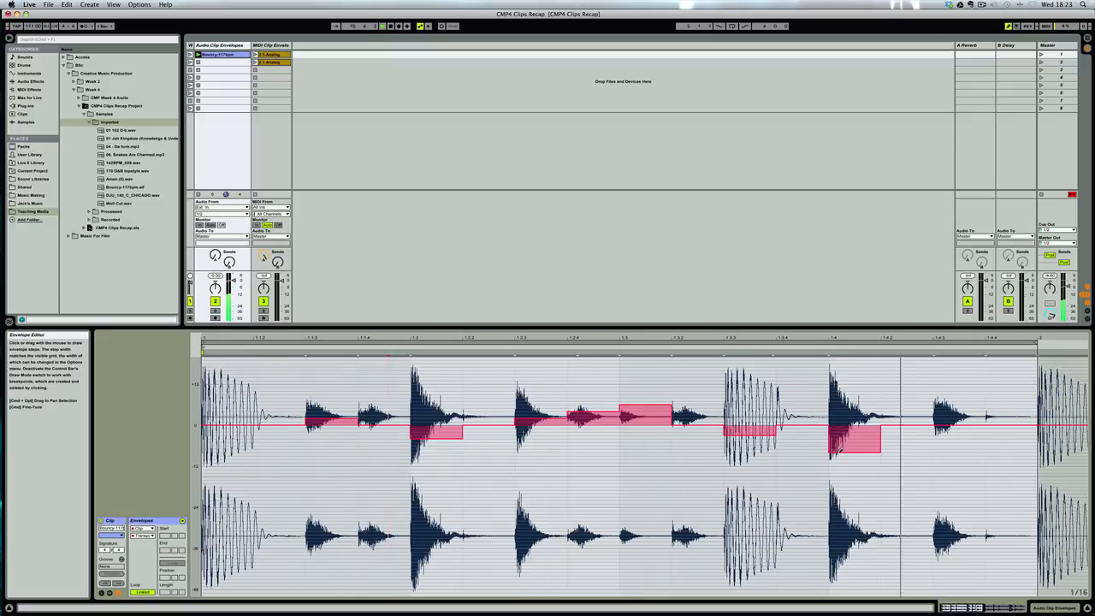
Draw transposition steps lowered at 1.4.3 and raised at 1.4.4, raise the 1.1.3 step further, and play the clip.
{"action": "left_click_drag", "start_coordinate": [945, 423], "coordinate": [952, 463]}
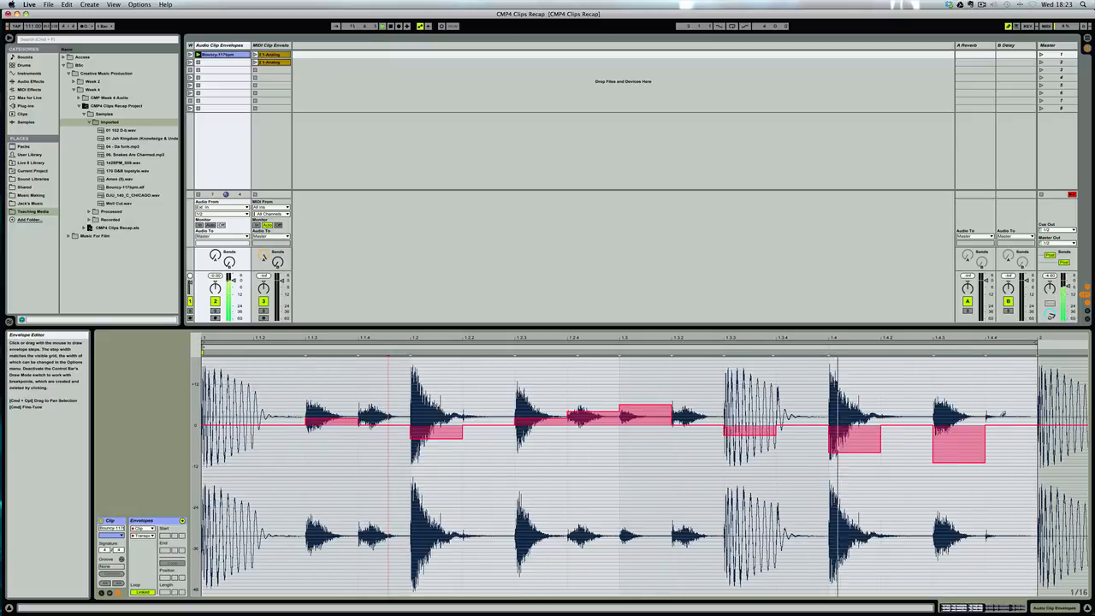
{"action": "left_click_drag", "start_coordinate": [1002, 424], "coordinate": [999, 410]}
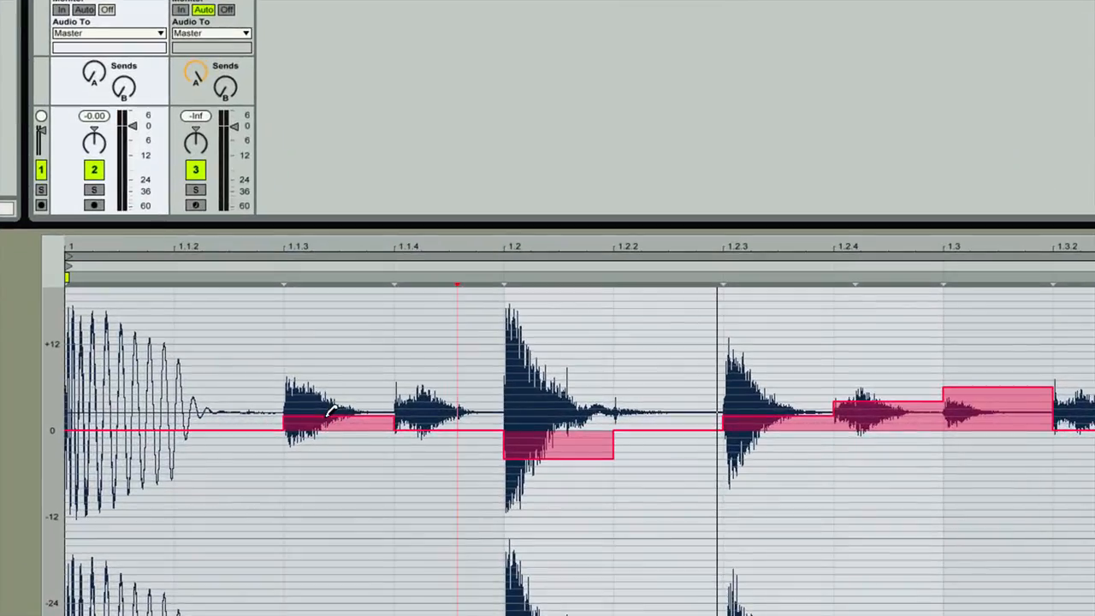
{"action": "mouse_move", "coordinate": [327, 419]}
{"action": "left_mouse_down"}
{"action": "mouse_move", "coordinate": [330, 396]}
{"action": "mouse_move", "coordinate": [349, 410]}
{"action": "mouse_move", "coordinate": [347, 395]}
{"action": "mouse_move", "coordinate": [346, 410]}
{"action": "mouse_move", "coordinate": [349, 401]}
{"action": "left_mouse_up"}
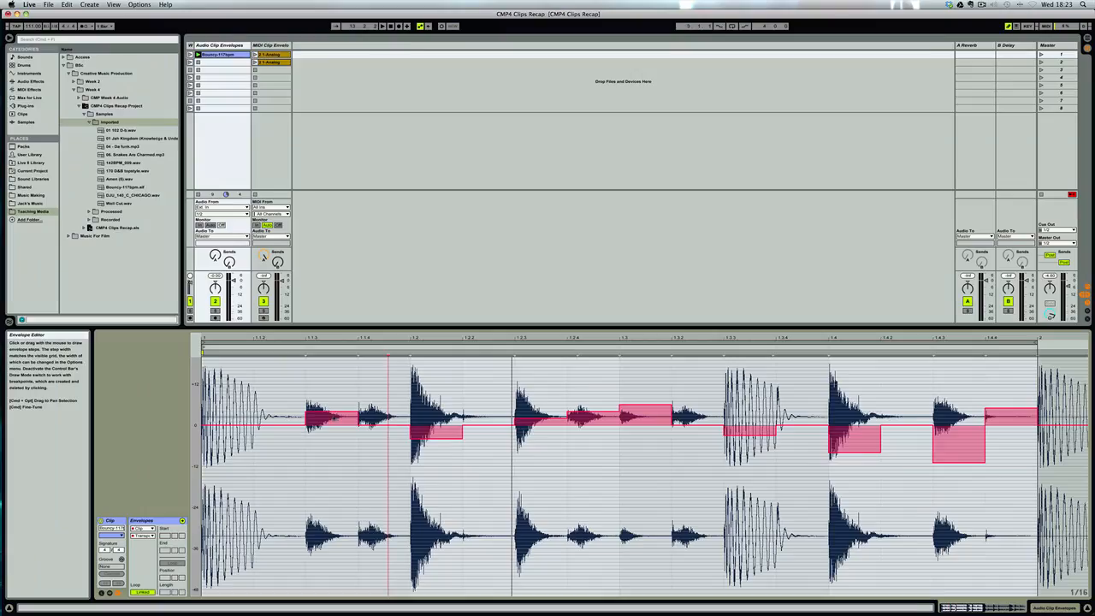
{"action": "key", "text": "space"}
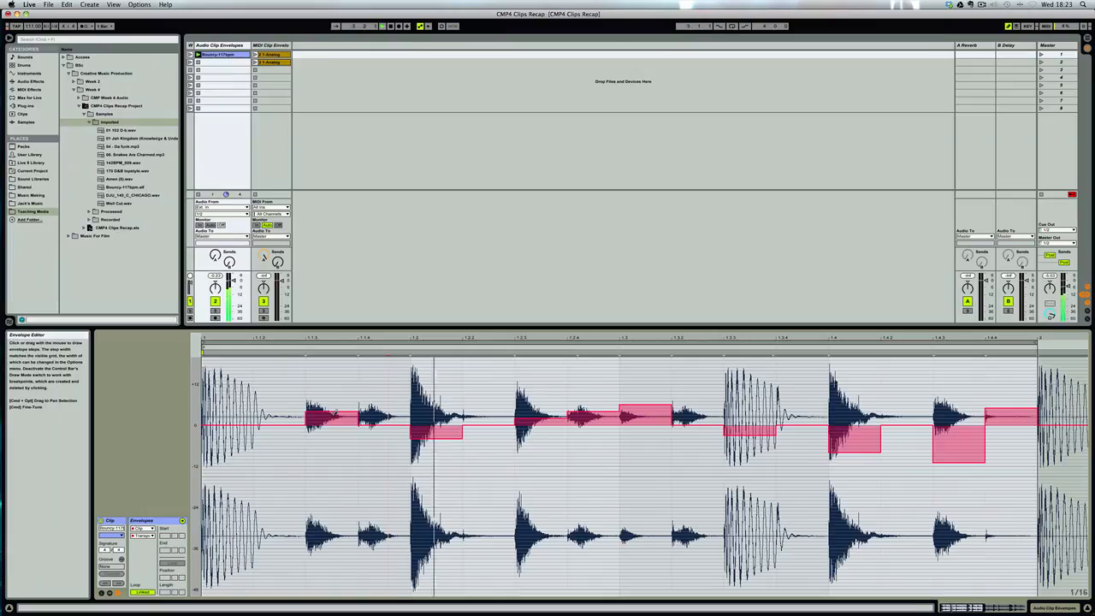
{"action": "key", "text": "space"}
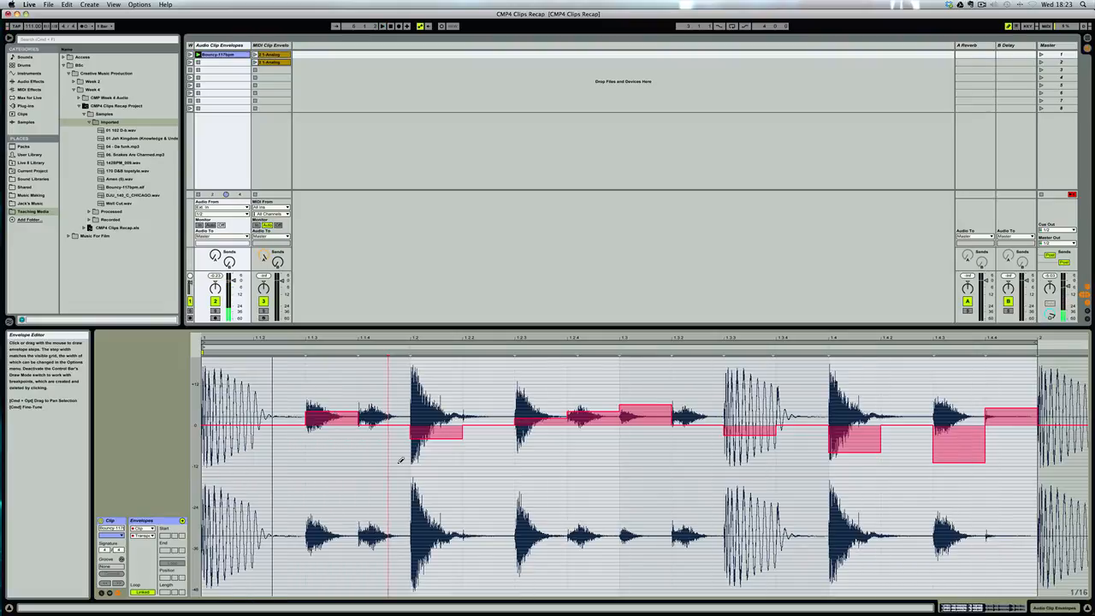
Clear the transposition envelope and switch the envelope view to the clip's Sample Offset Modulation.
{"action": "right_click", "coordinate": [534, 479]}
{"action": "left_click", "coordinate": [547, 483]}
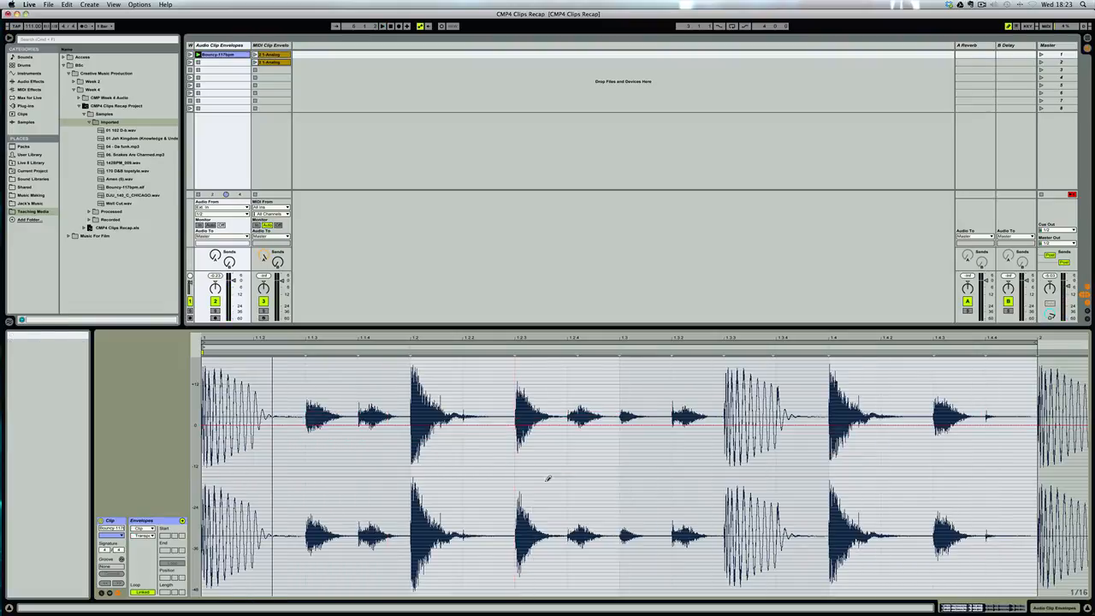
{"action": "left_click", "coordinate": [152, 535]}
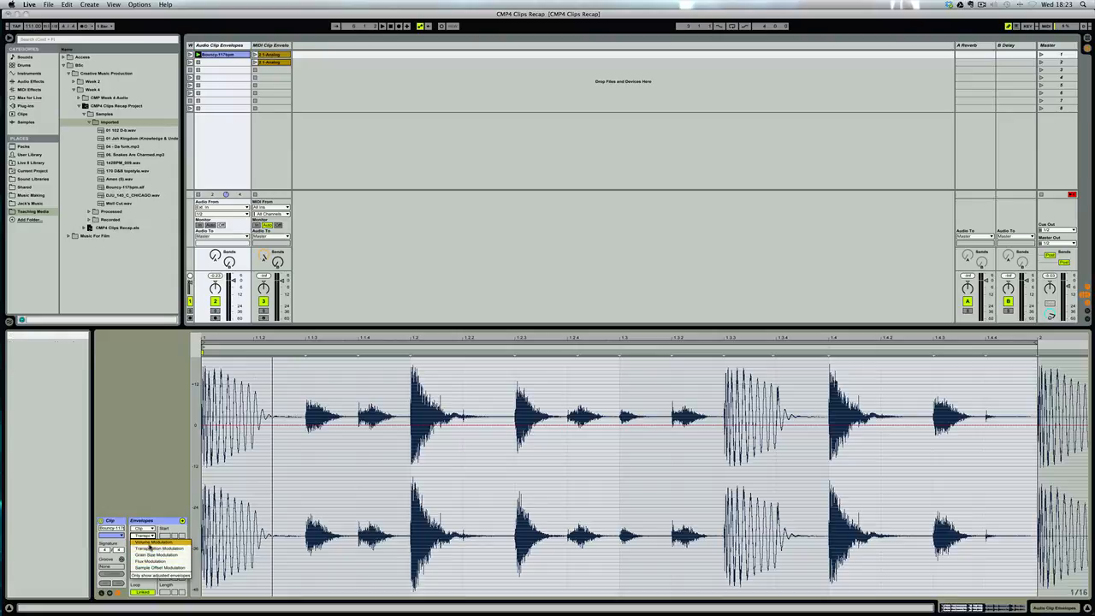
{"action": "left_click", "coordinate": [141, 567]}
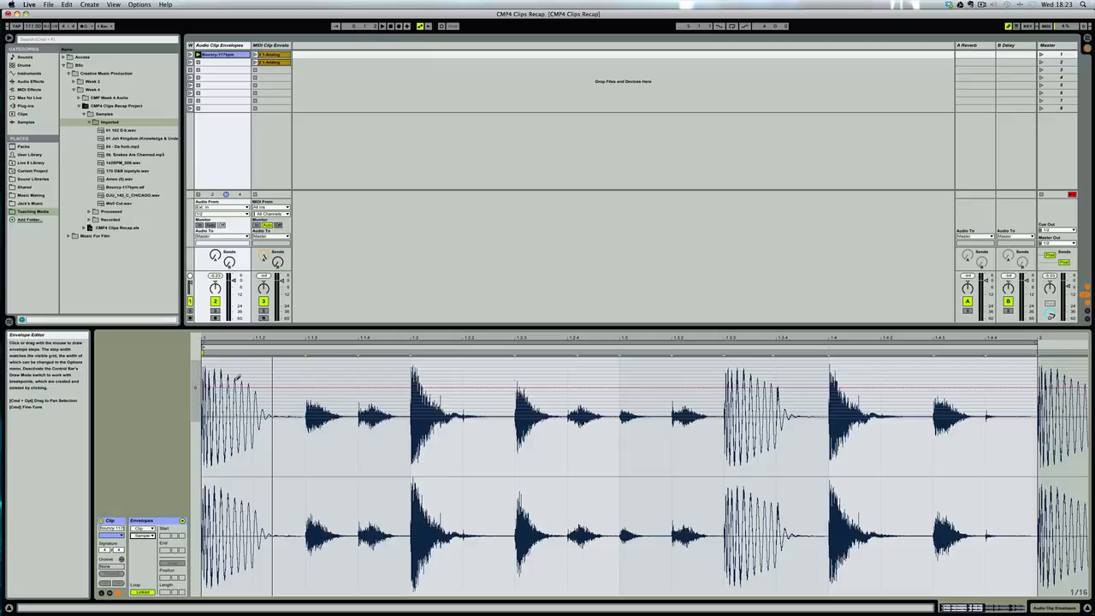
Place the insert marker at the clip start and play the loop without any sample offset drawn.
{"action": "right_click", "coordinate": [360, 378]}
{"action": "left_click", "coordinate": [428, 432]}
{"action": "left_click_drag", "start_coordinate": [358, 360], "coordinate": [253, 361]}
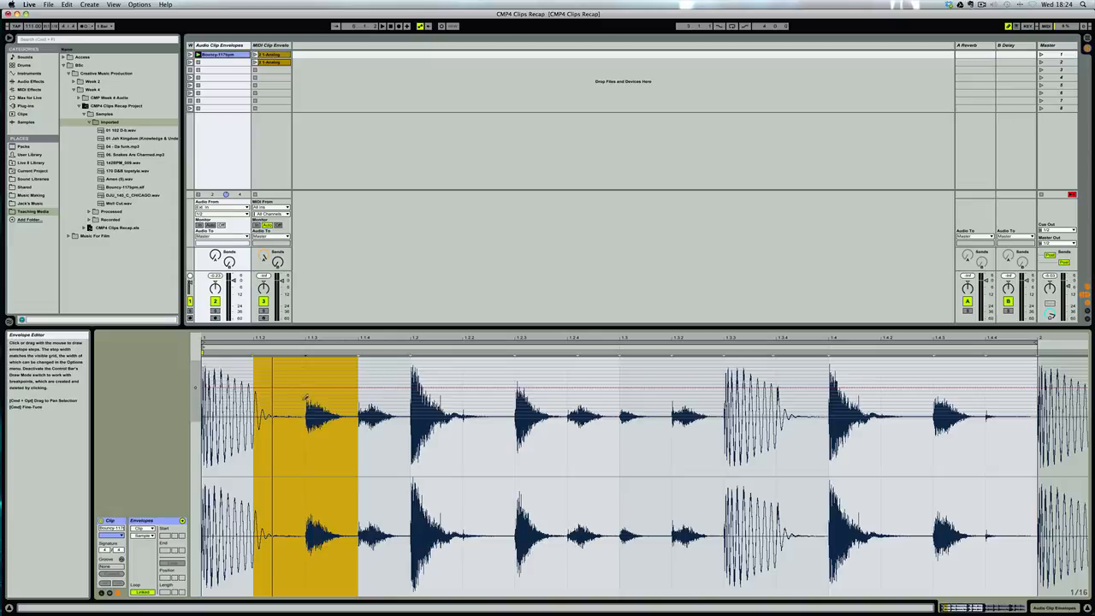
{"action": "left_click", "coordinate": [207, 412]}
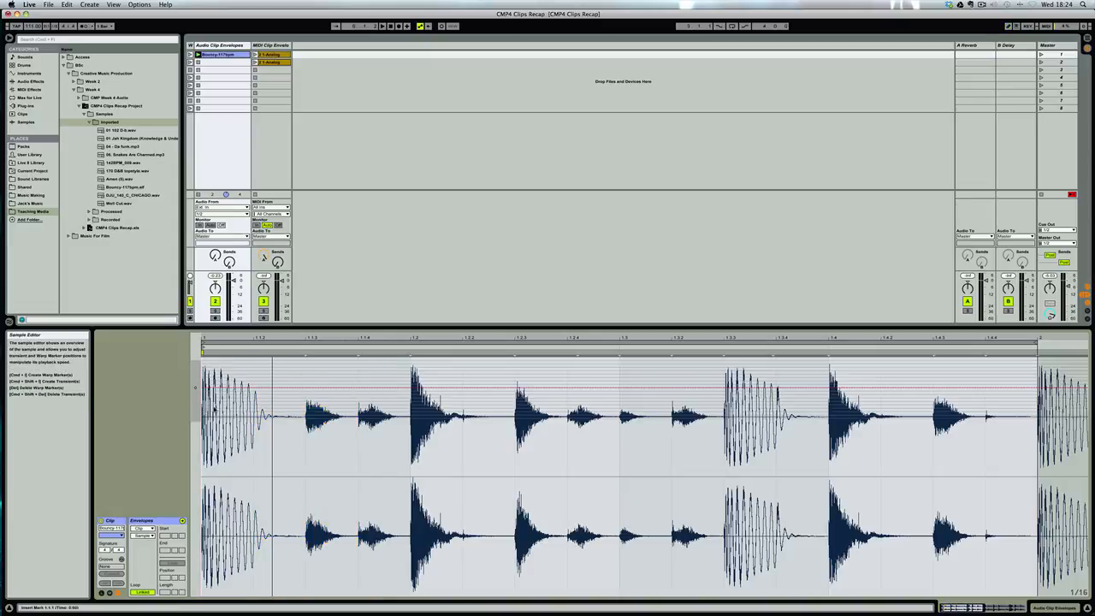
{"action": "key", "text": "space"}
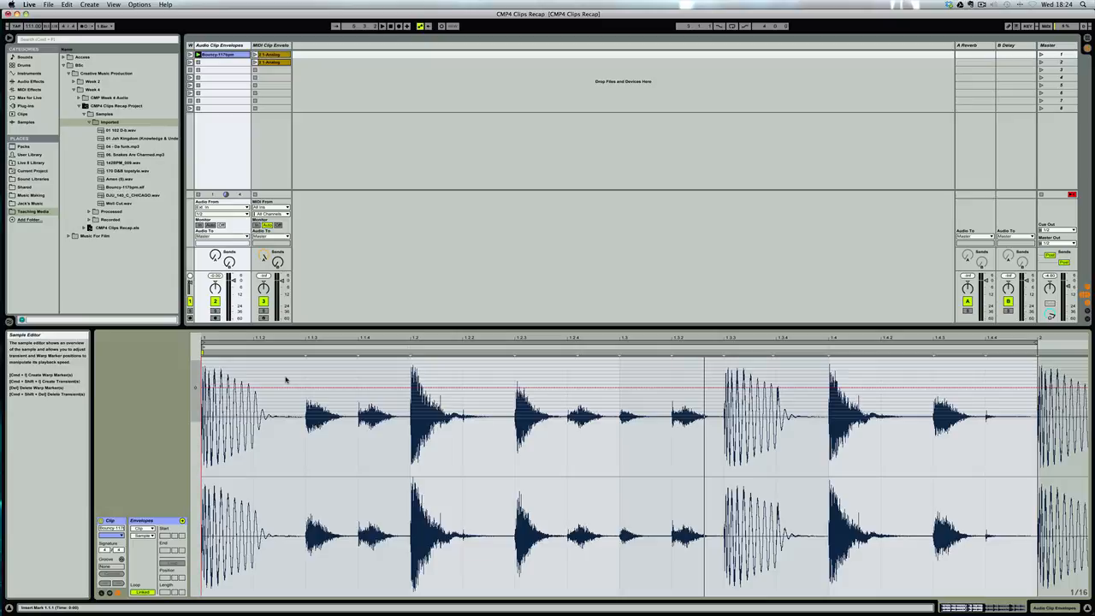
{"action": "key", "text": "space"}
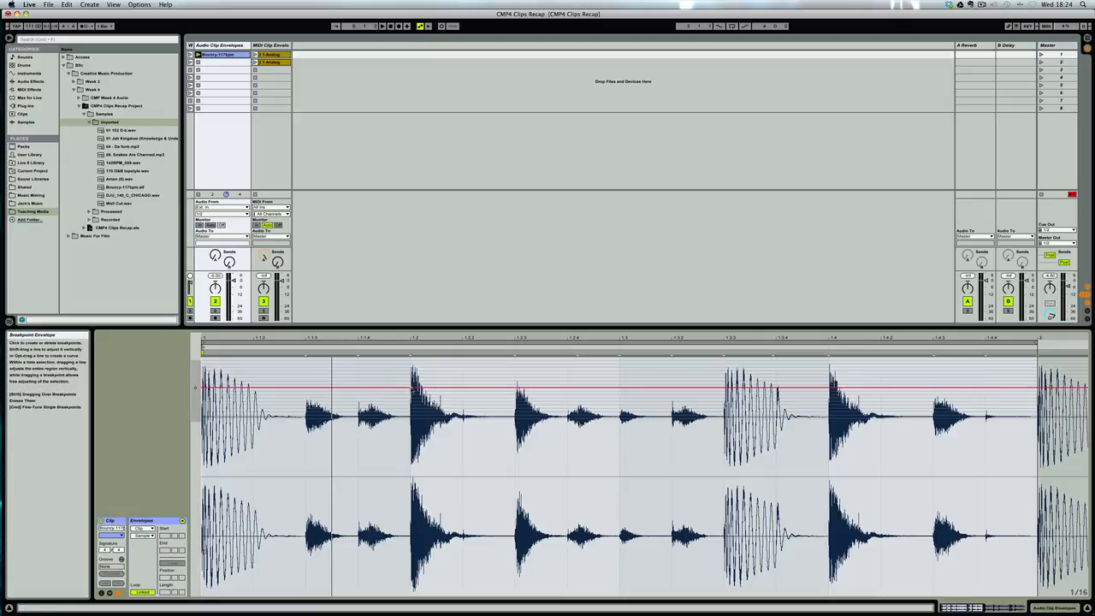
Draw 1/16 sample offset steps lowered at 1.1.3 and 1.2, playing the clip to hear the effect.
{"action": "key", "text": "b"}
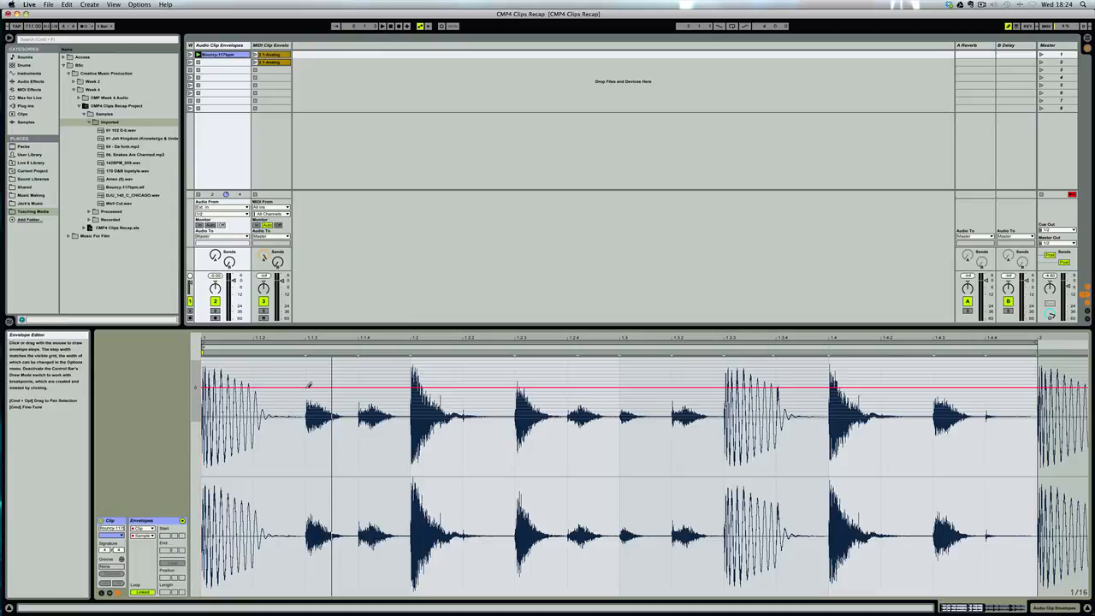
{"action": "left_click_drag", "start_coordinate": [309, 386], "coordinate": [309, 392]}
{"action": "key", "text": "space"}
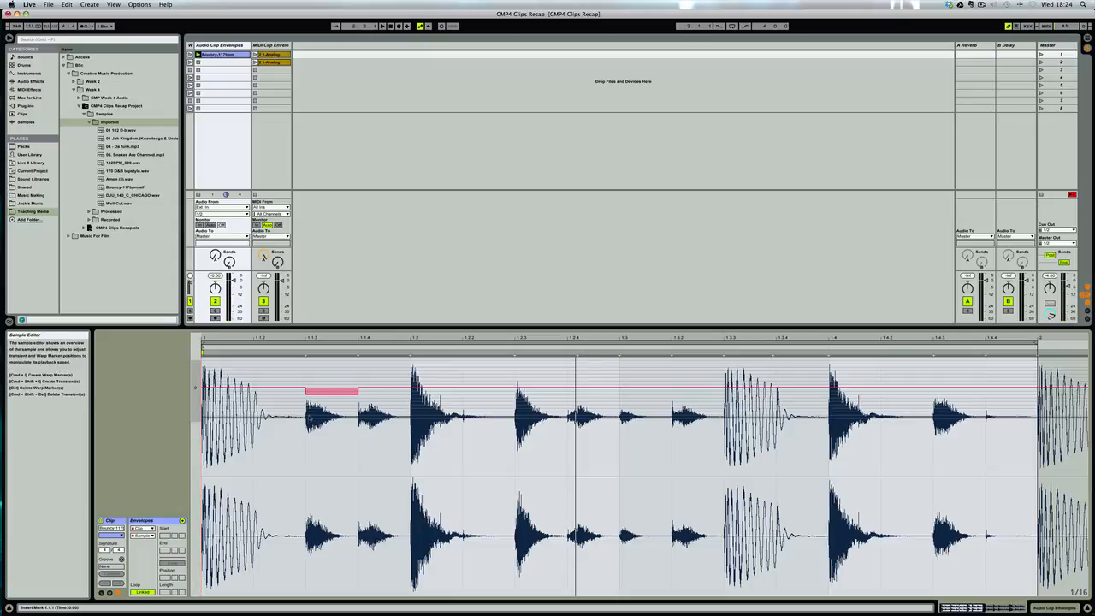
{"action": "left_click_drag", "start_coordinate": [319, 392], "coordinate": [317, 385]}
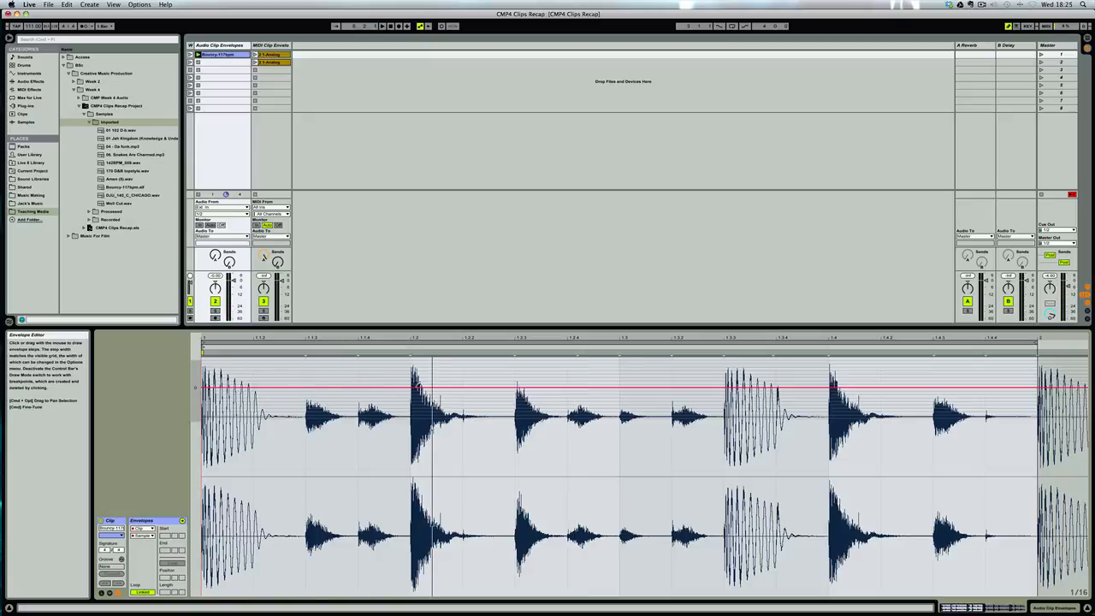
{"action": "left_click_drag", "start_coordinate": [418, 388], "coordinate": [417, 394]}
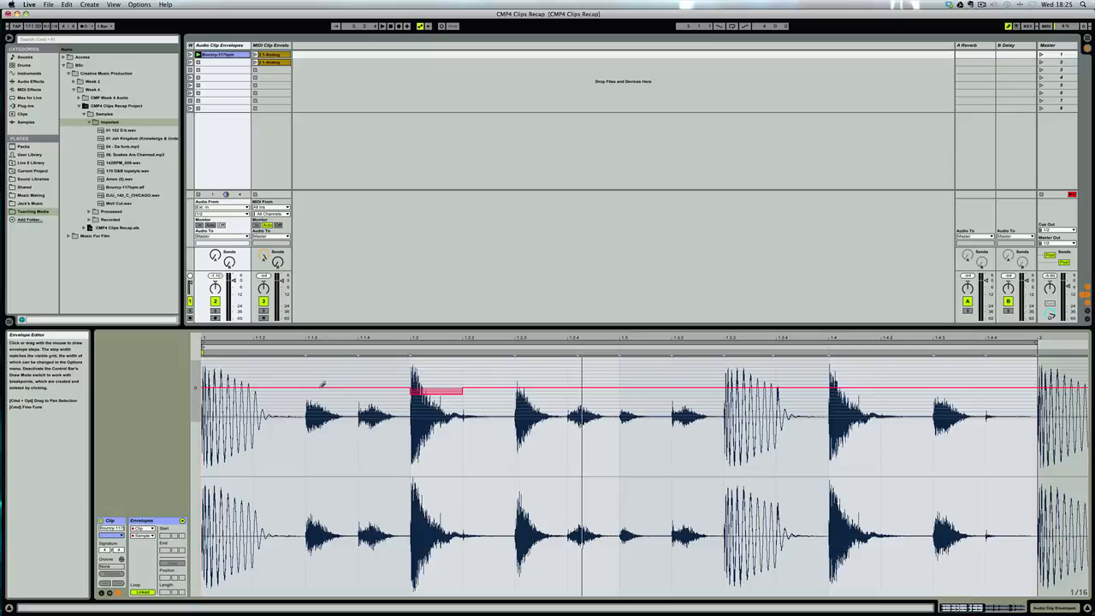
{"action": "left_click_drag", "start_coordinate": [322, 384], "coordinate": [323, 390]}
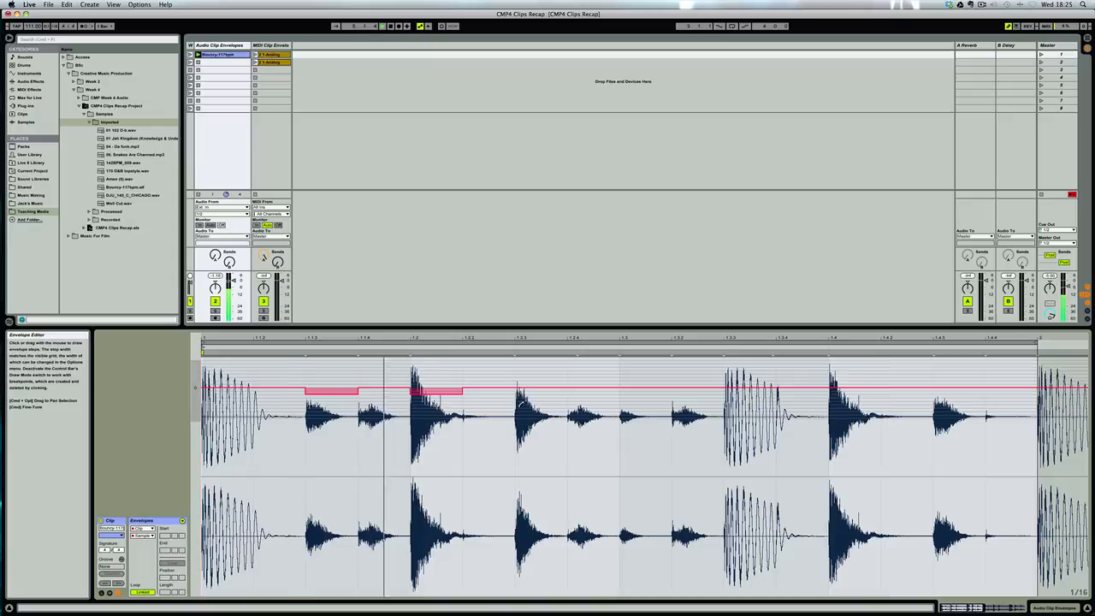
Draw sample offset steps lowered at 1.2.3, 1.3 and 1.3.2 and raised at 1.2.4 and 1.3.3, keeping 1.2.2 at zero, and play the clip.
{"action": "left_click", "coordinate": [473, 385]}
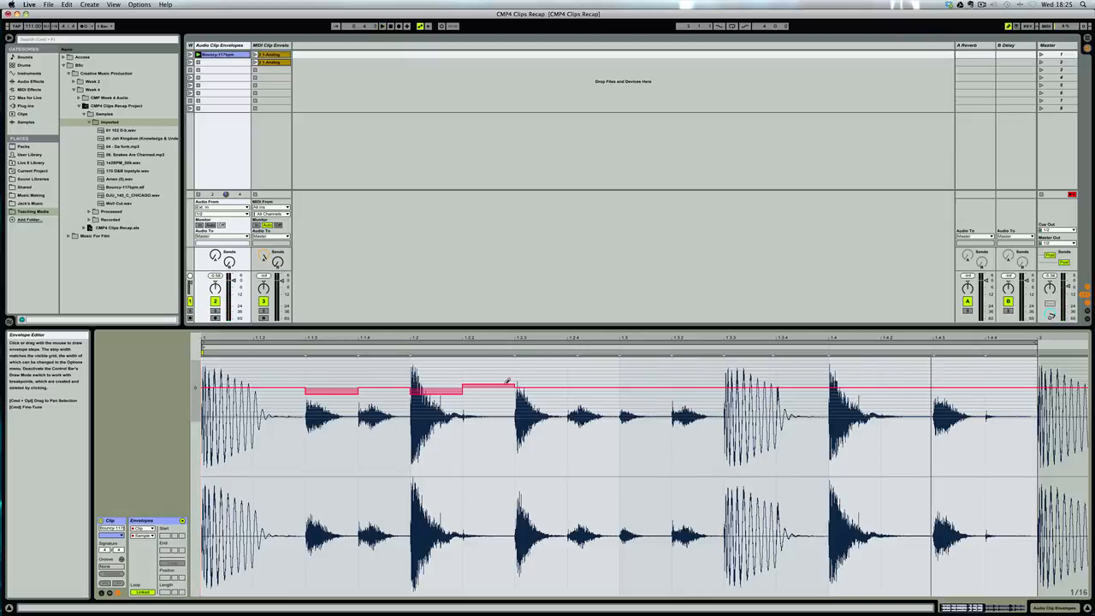
{"action": "mouse_move", "coordinate": [507, 381]}
{"action": "left_mouse_down"}
{"action": "mouse_move", "coordinate": [509, 367]}
{"action": "mouse_move", "coordinate": [507, 407]}
{"action": "mouse_move", "coordinate": [507, 385]}
{"action": "left_mouse_up"}
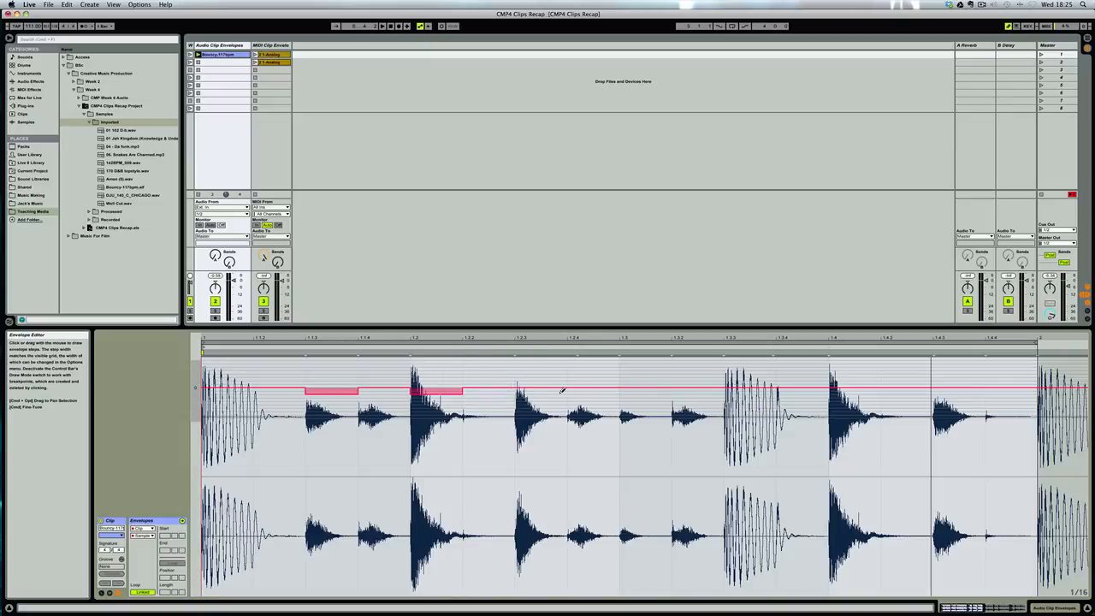
{"action": "mouse_move", "coordinate": [556, 386]}
{"action": "left_mouse_down"}
{"action": "mouse_move", "coordinate": [552, 405]}
{"action": "mouse_move", "coordinate": [599, 381]}
{"action": "mouse_move", "coordinate": [695, 395]}
{"action": "mouse_move", "coordinate": [718, 428]}
{"action": "mouse_move", "coordinate": [711, 396]}
{"action": "left_mouse_up"}
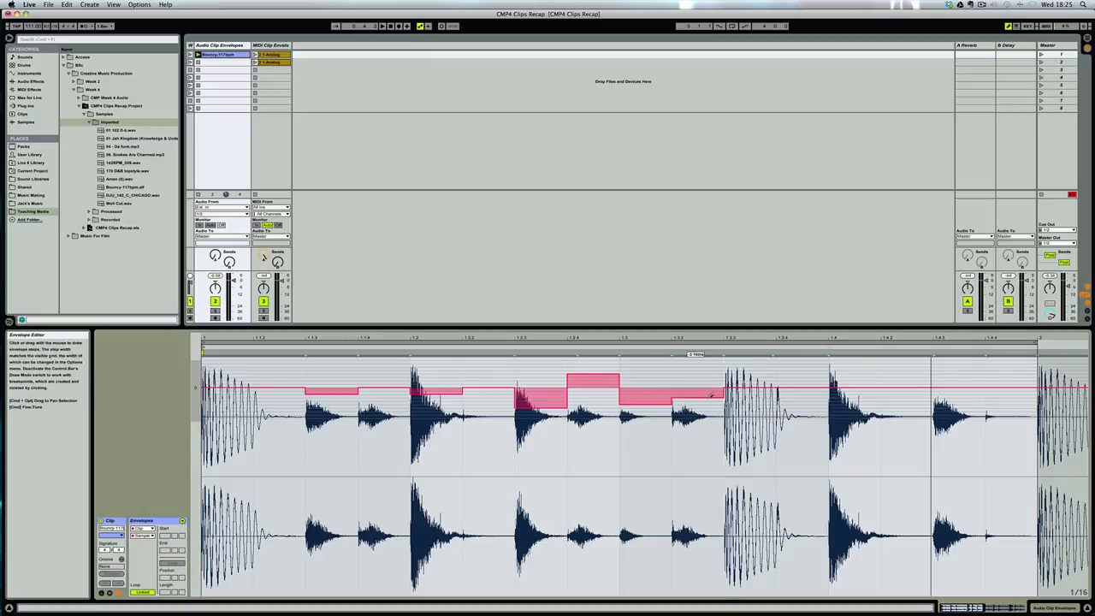
{"action": "left_click", "coordinate": [726, 374]}
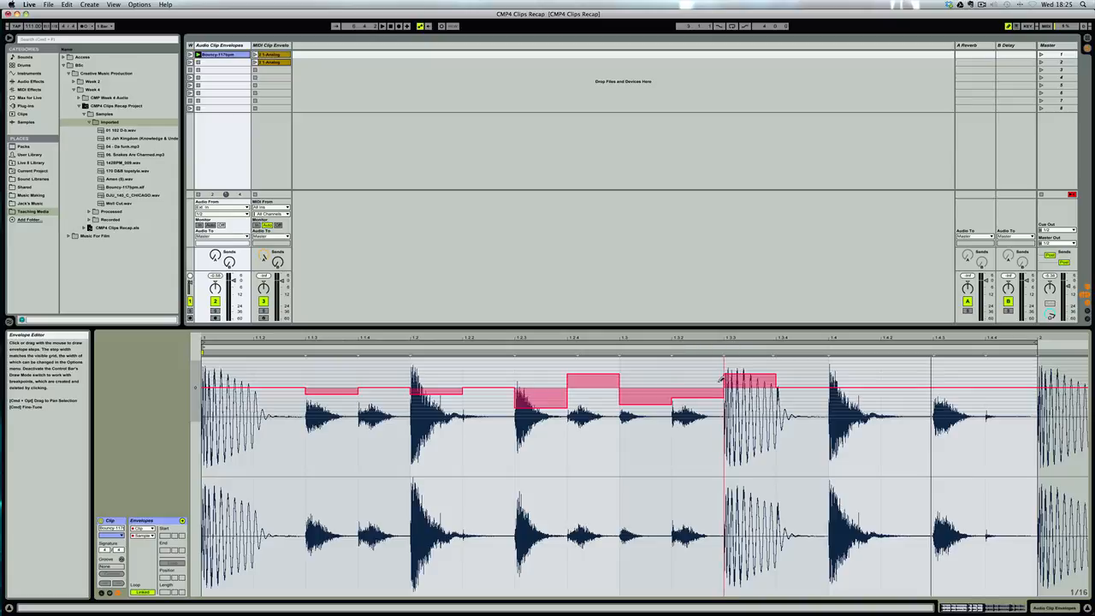
{"action": "key", "text": "space"}
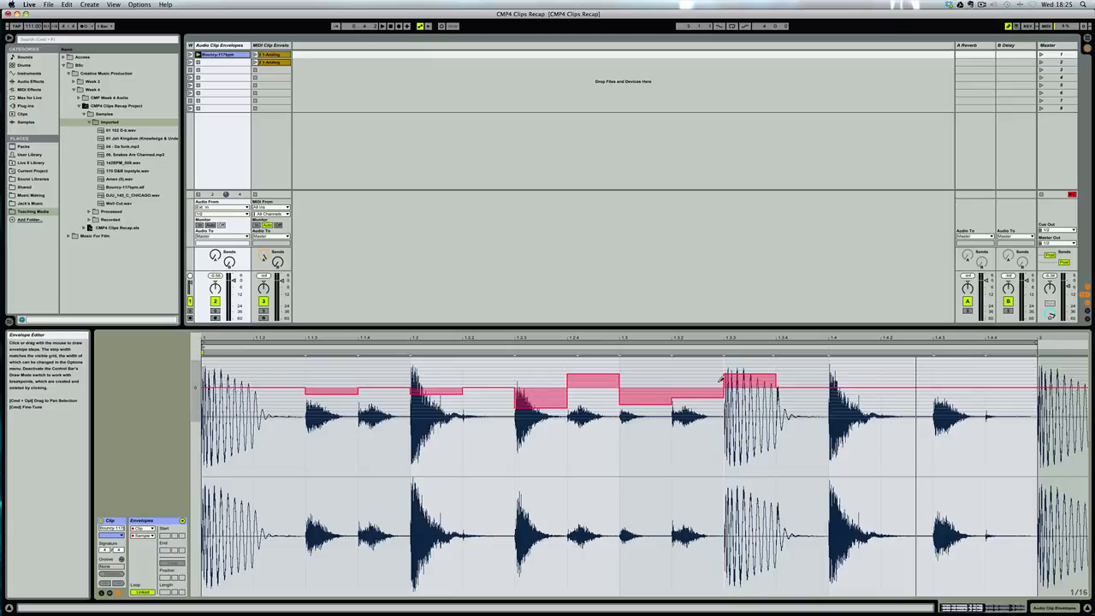
{"action": "key", "text": "space"}
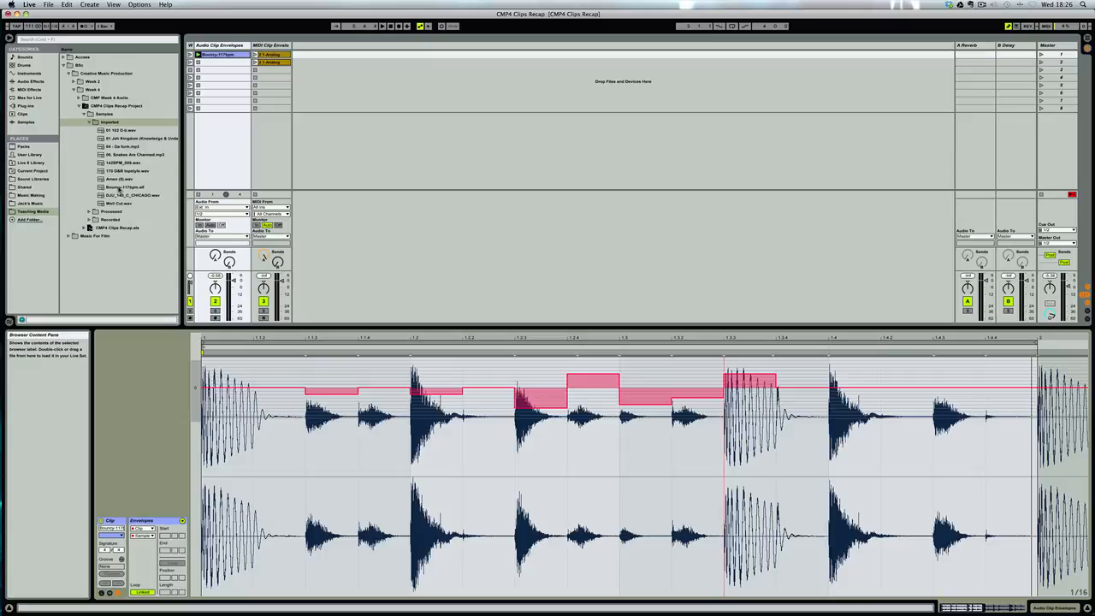
Preview several imported samples in the browser, including Bouncy-117bpm and the Chicago loop, and select the Amen break.
{"action": "left_click", "coordinate": [120, 187]}
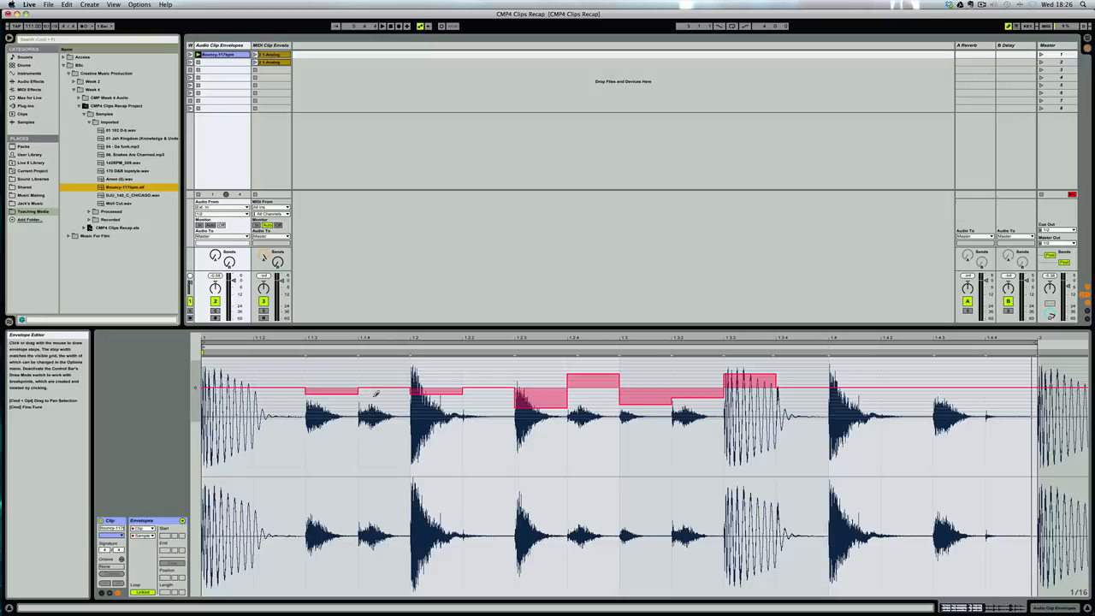
{"action": "key", "text": "space"}
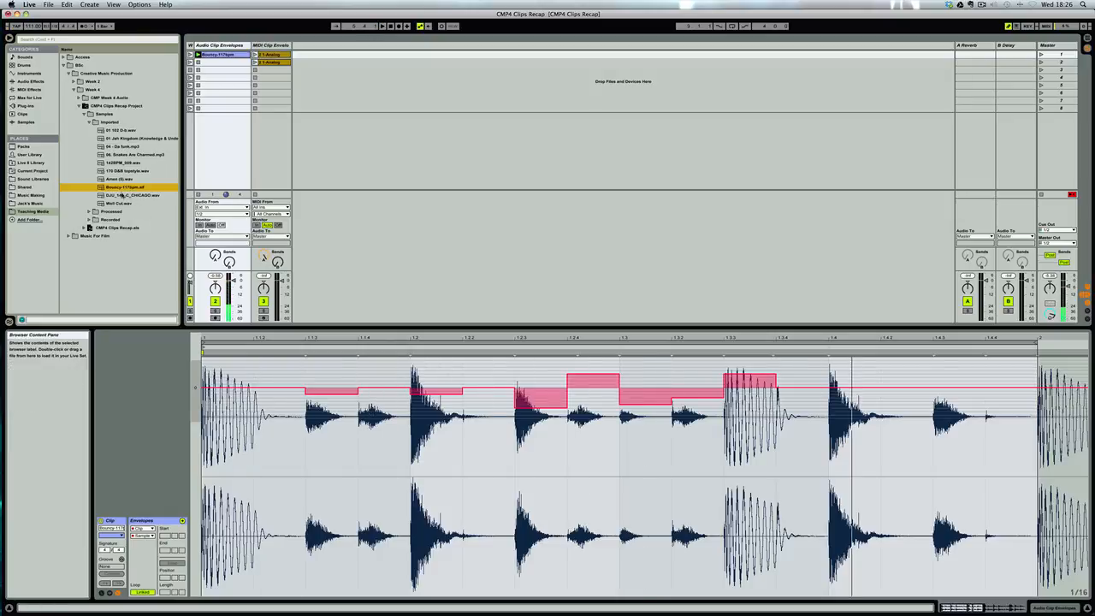
{"action": "left_click", "coordinate": [119, 195]}
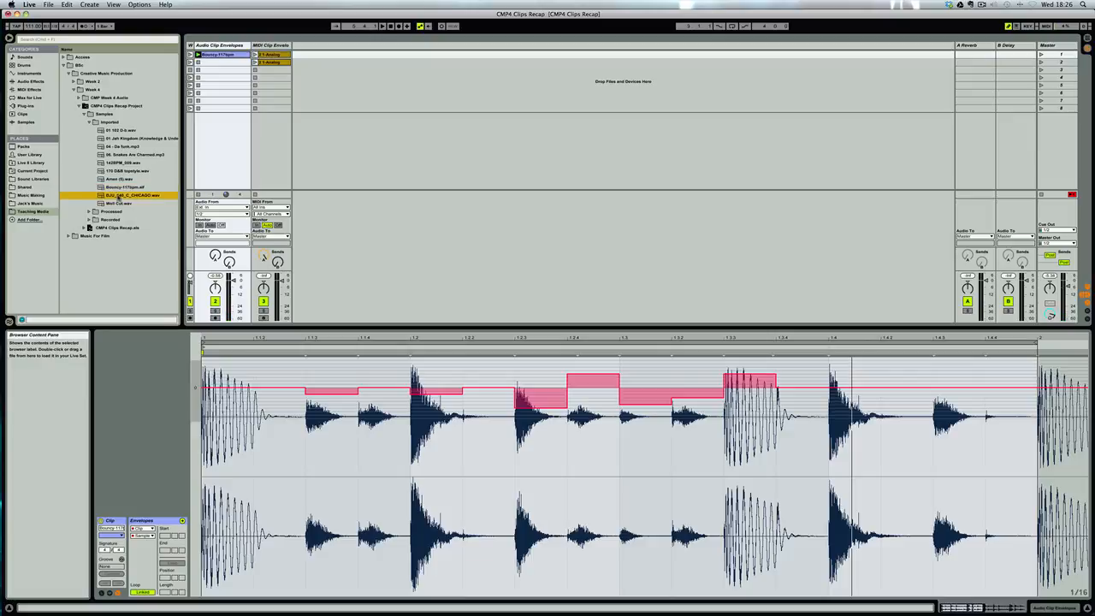
{"action": "left_click", "coordinate": [124, 188]}
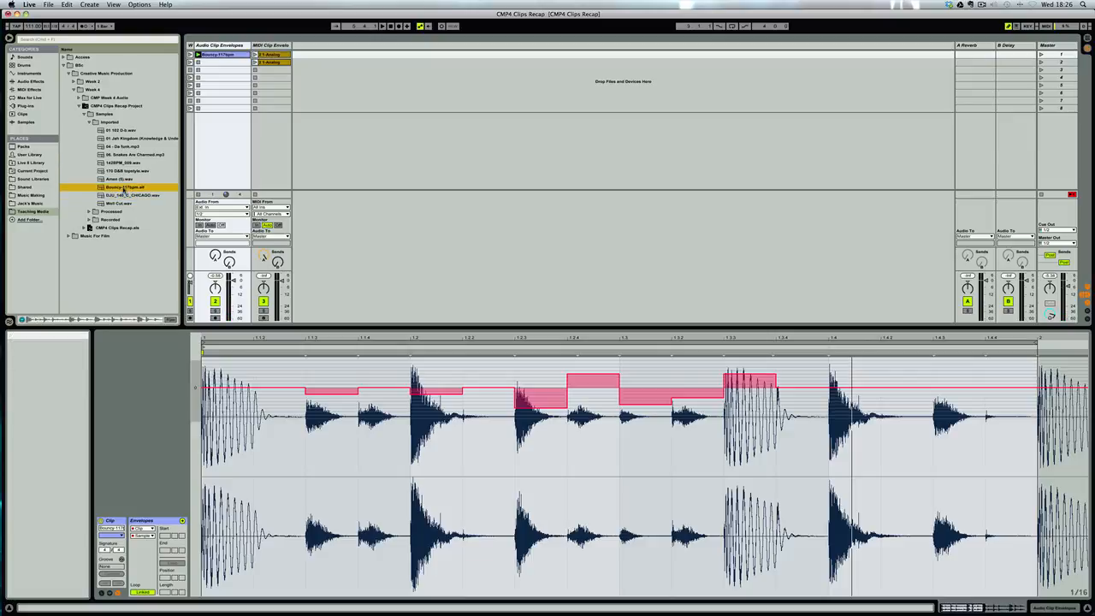
{"action": "left_click", "coordinate": [117, 155]}
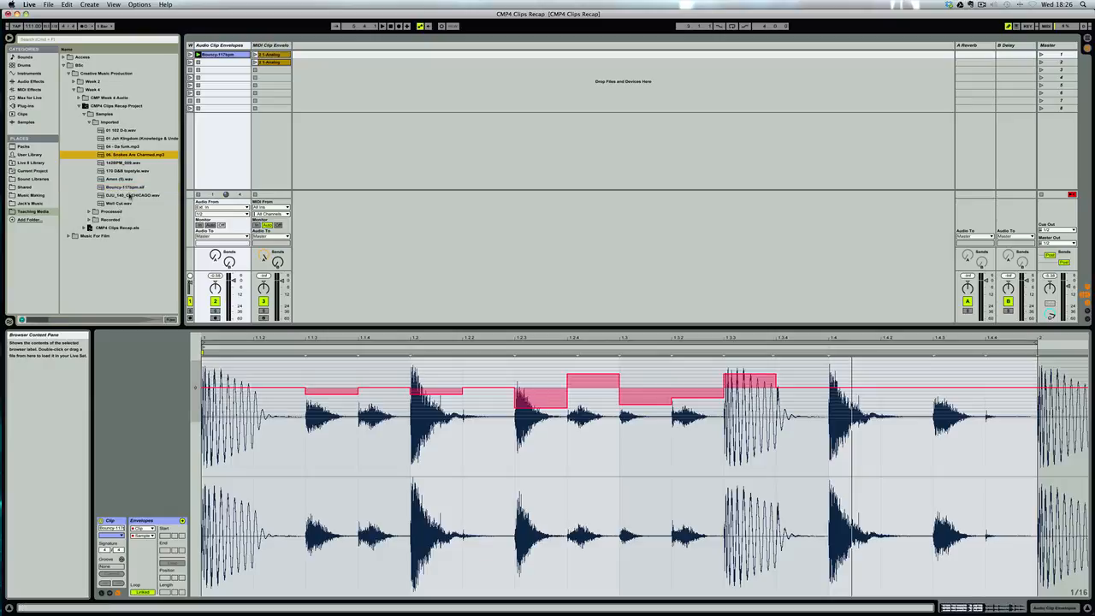
{"action": "left_click", "coordinate": [125, 187]}
{"action": "left_click", "coordinate": [117, 180]}
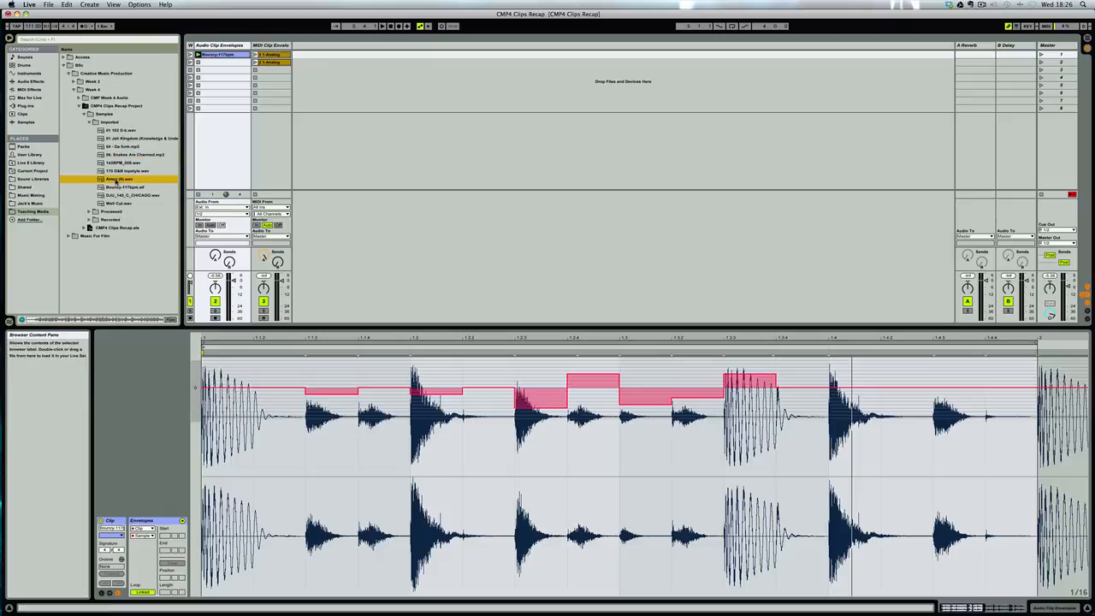
Try the Amen break as the clip's sample under the drawn sample offset envelope, play it, and undo the replacement.
{"action": "left_click_drag", "start_coordinate": [253, 339], "coordinate": [269, 413]}
{"action": "key", "text": "space"}
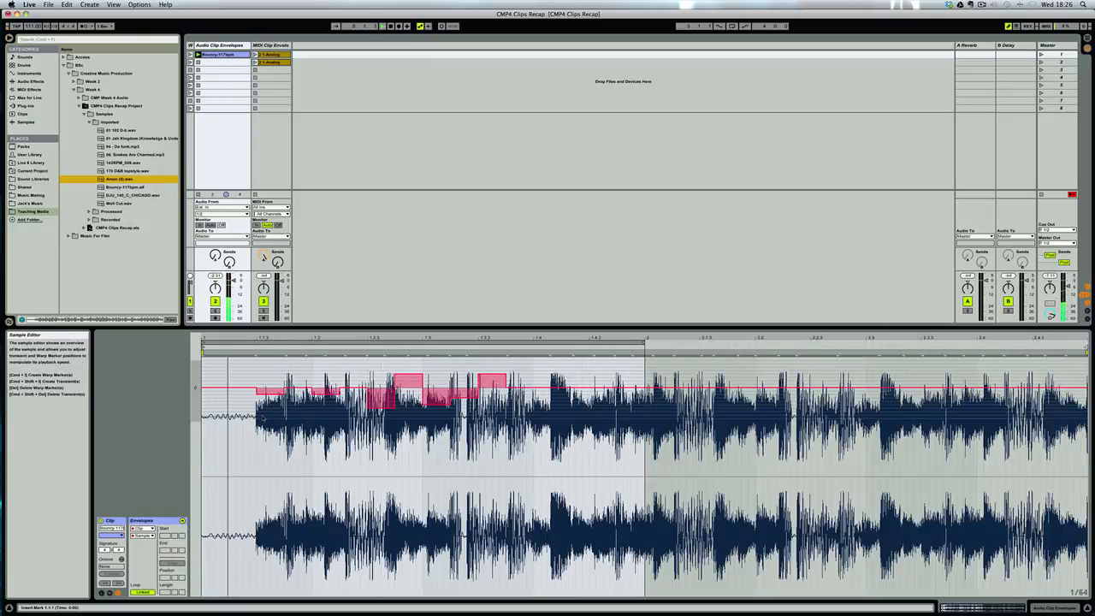
{"action": "key", "text": "space"}
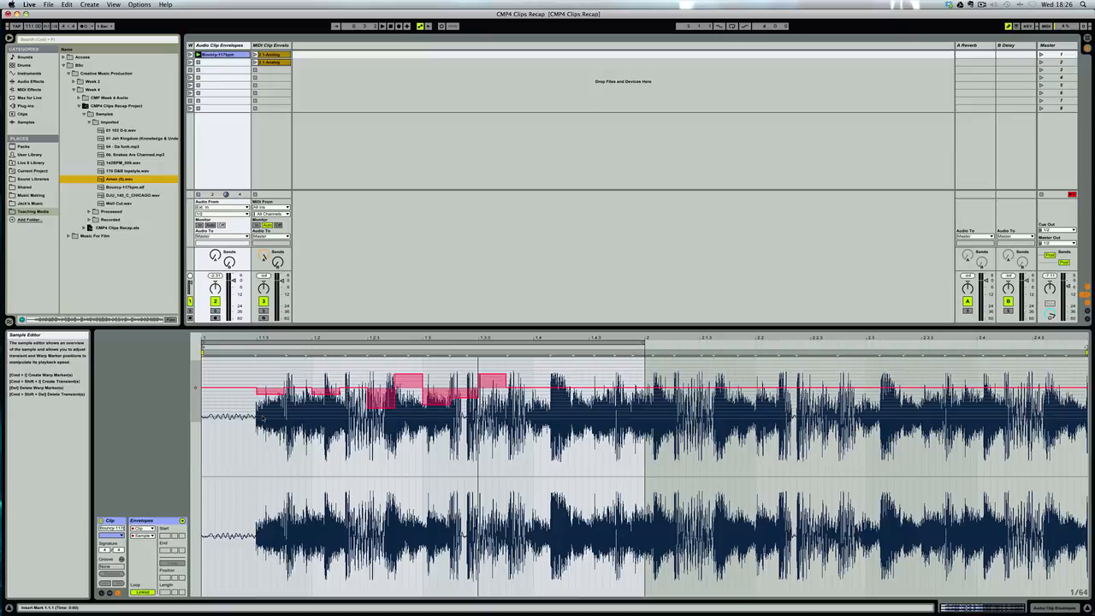
{"action": "key", "text": "super+z"}
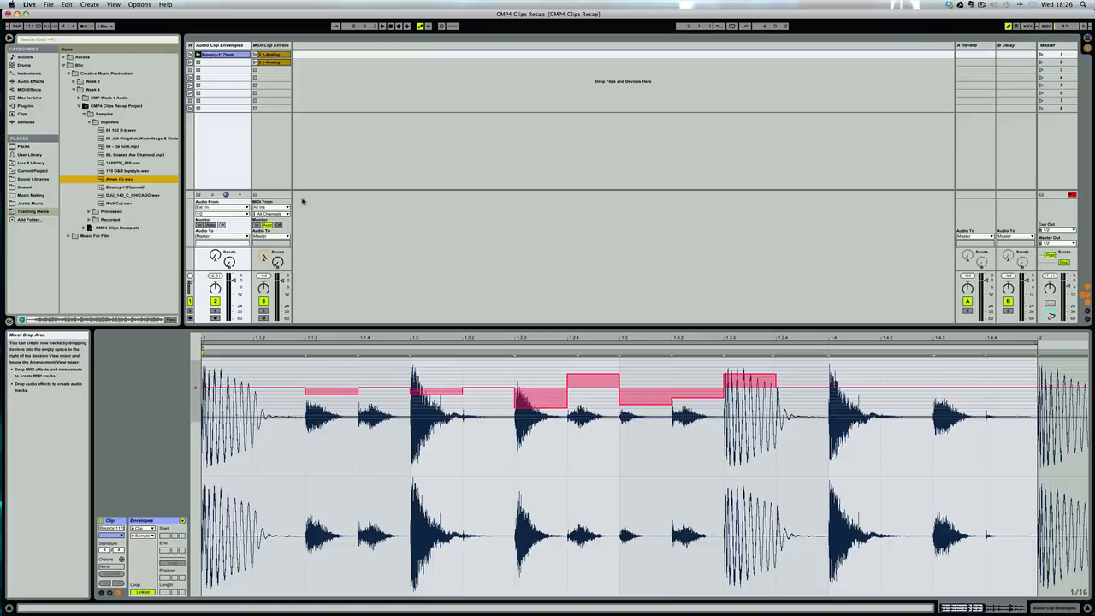
Open the first Analog MIDI clip and switch its envelope device to MIDI Ctrl.
{"action": "left_click", "coordinate": [272, 55]}
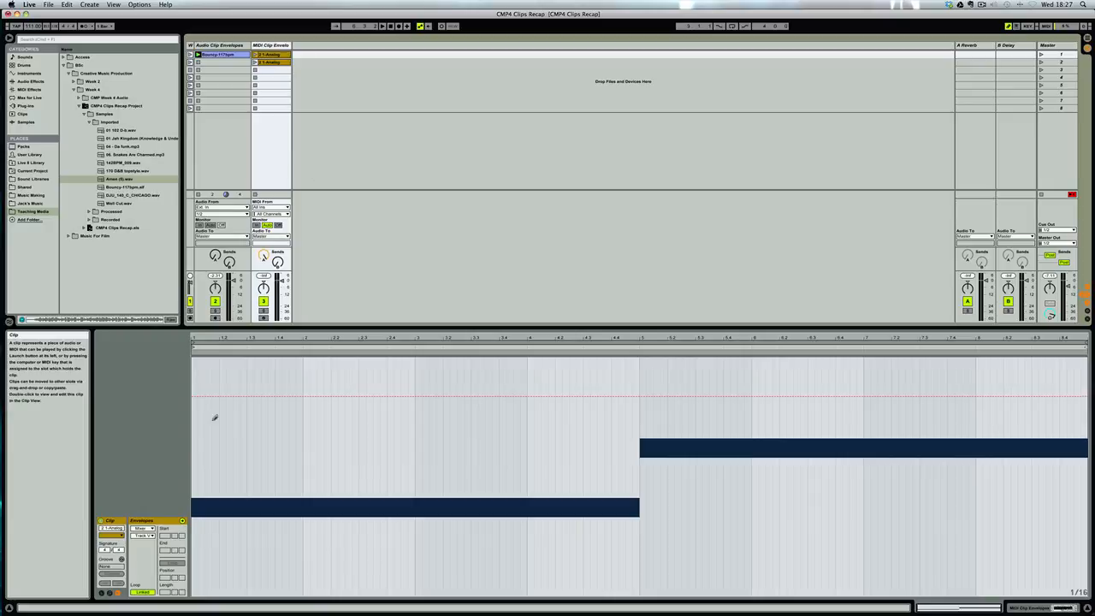
{"action": "left_click", "coordinate": [142, 528]}
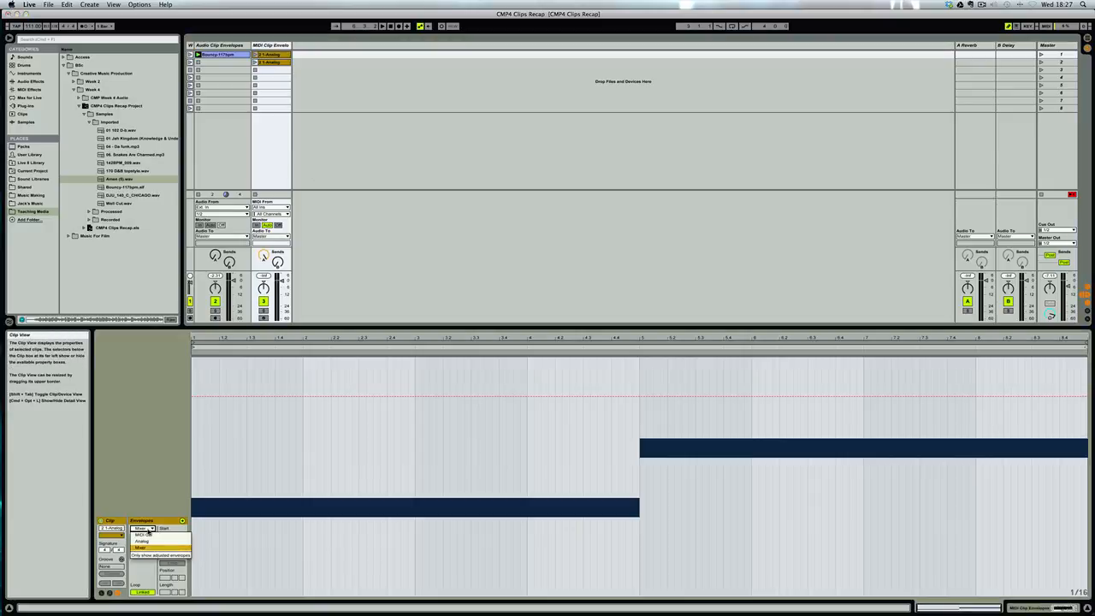
{"action": "left_click", "coordinate": [147, 529]}
{"action": "left_click", "coordinate": [149, 528]}
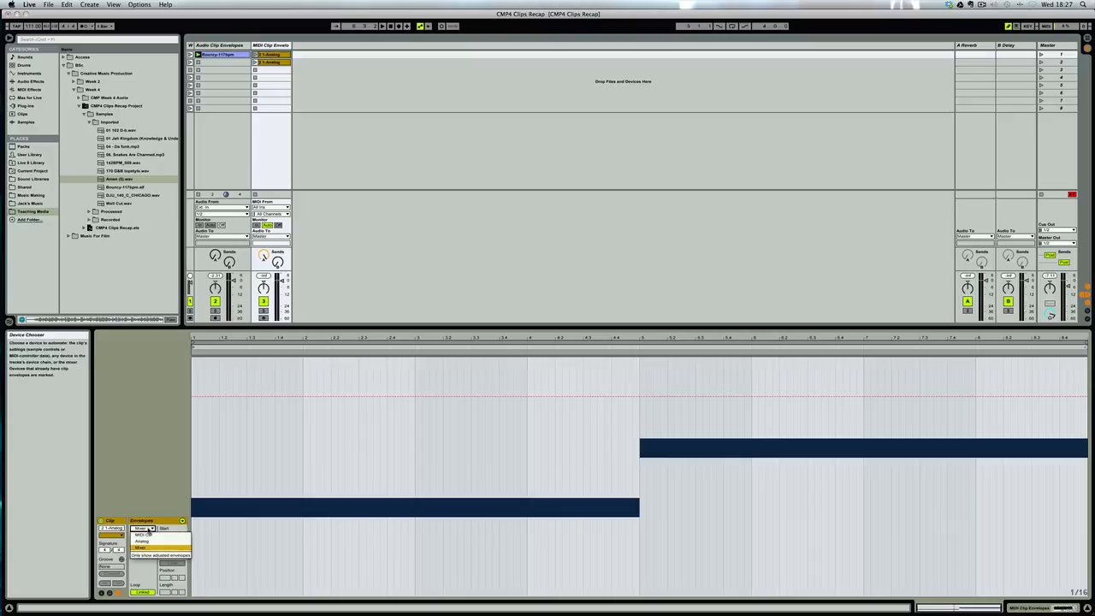
{"action": "left_click", "coordinate": [151, 535]}
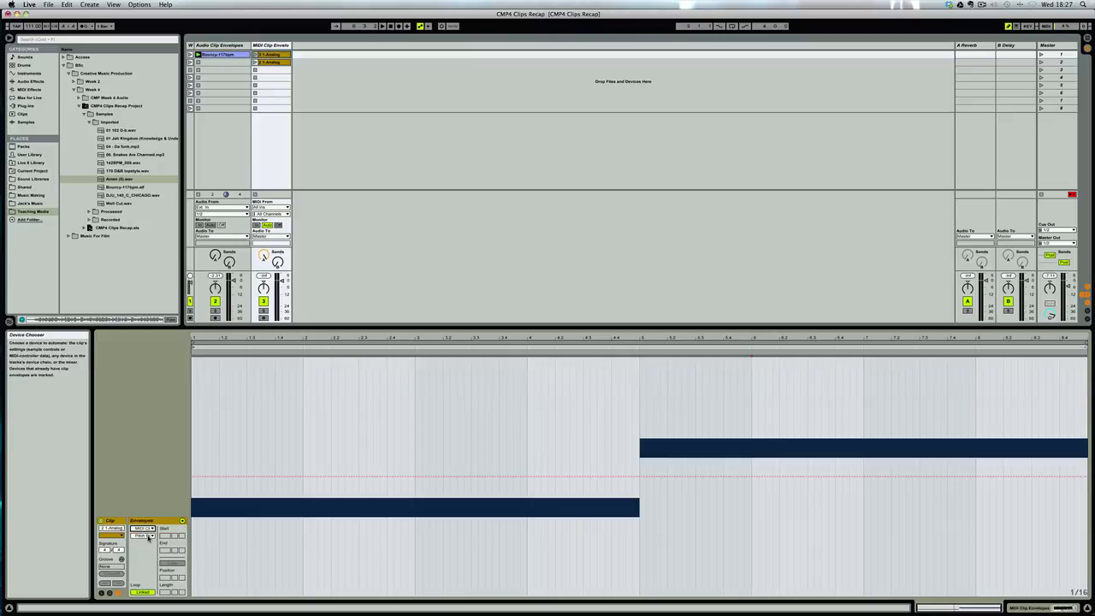
Try drawing an envelope for MIDI controller 24 from mid bar 1 to the start of bar 4, and undo it.
{"action": "left_click", "coordinate": [152, 537]}
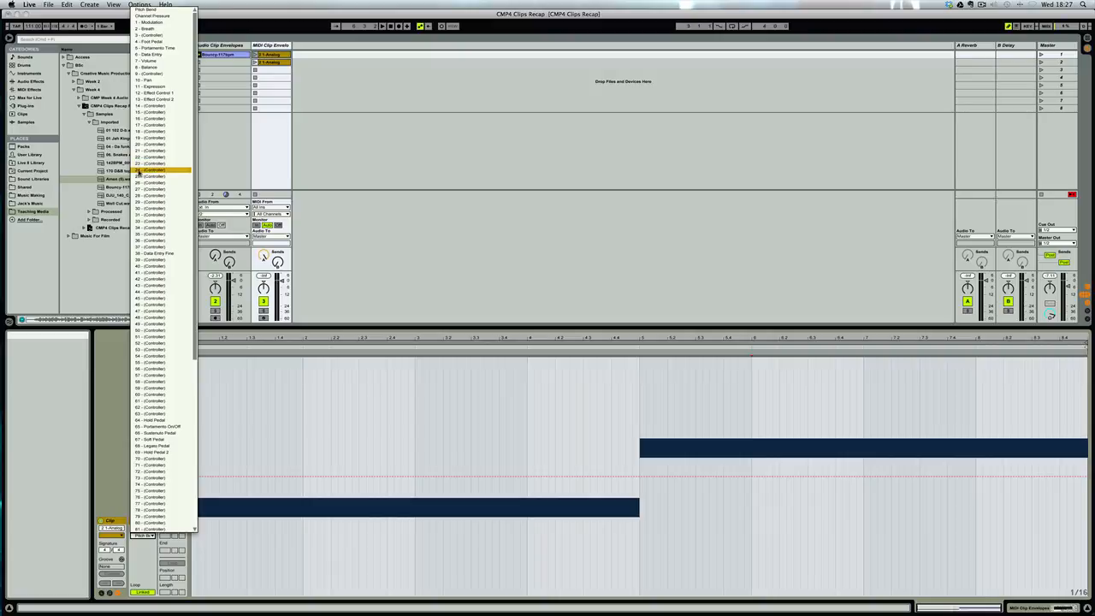
{"action": "left_click", "coordinate": [142, 171]}
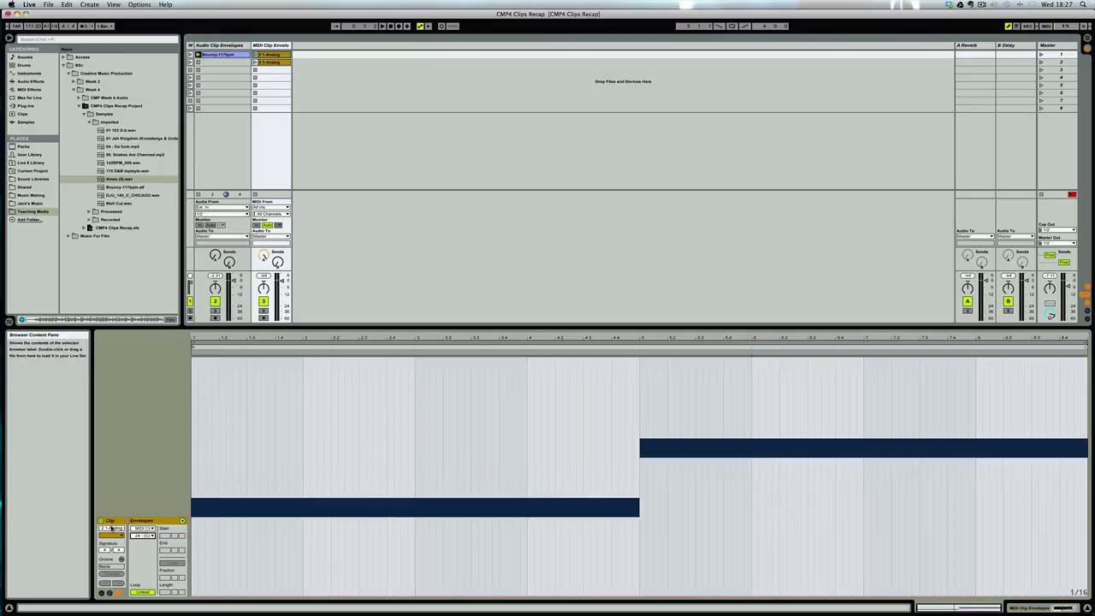
{"action": "mouse_move", "coordinate": [247, 450]}
{"action": "left_mouse_down"}
{"action": "mouse_move", "coordinate": [487, 448]}
{"action": "mouse_move", "coordinate": [549, 476]}
{"action": "left_mouse_up"}
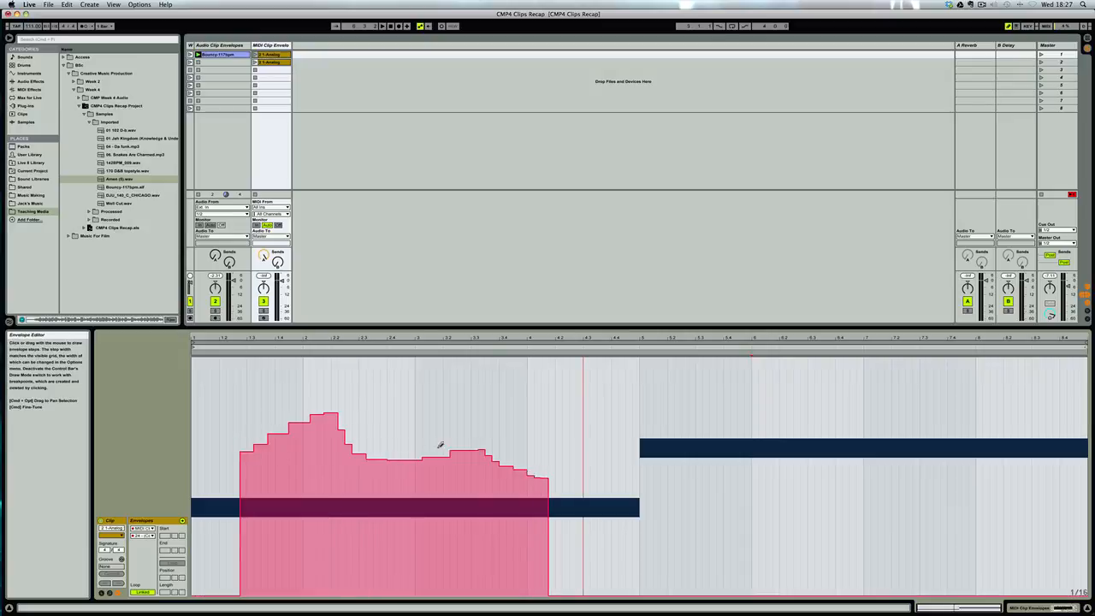
{"action": "key", "text": "super+z"}
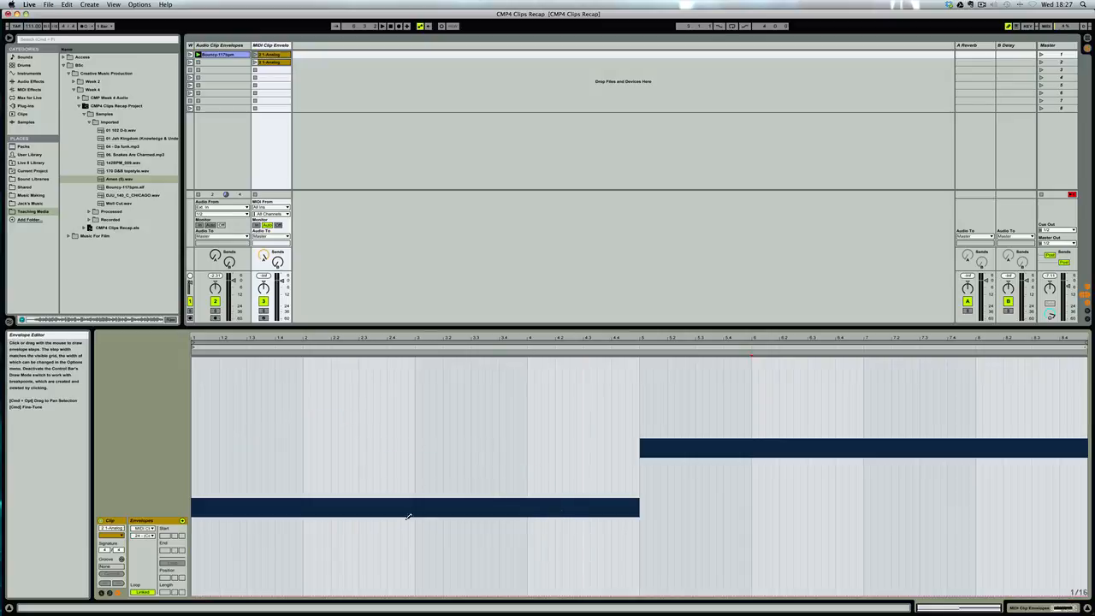
Set the envelope device to Analog, show the track's Analog synth, and launch the first MIDI clip before returning to its envelopes.
{"action": "left_click", "coordinate": [142, 528]}
{"action": "left_click", "coordinate": [144, 541]}
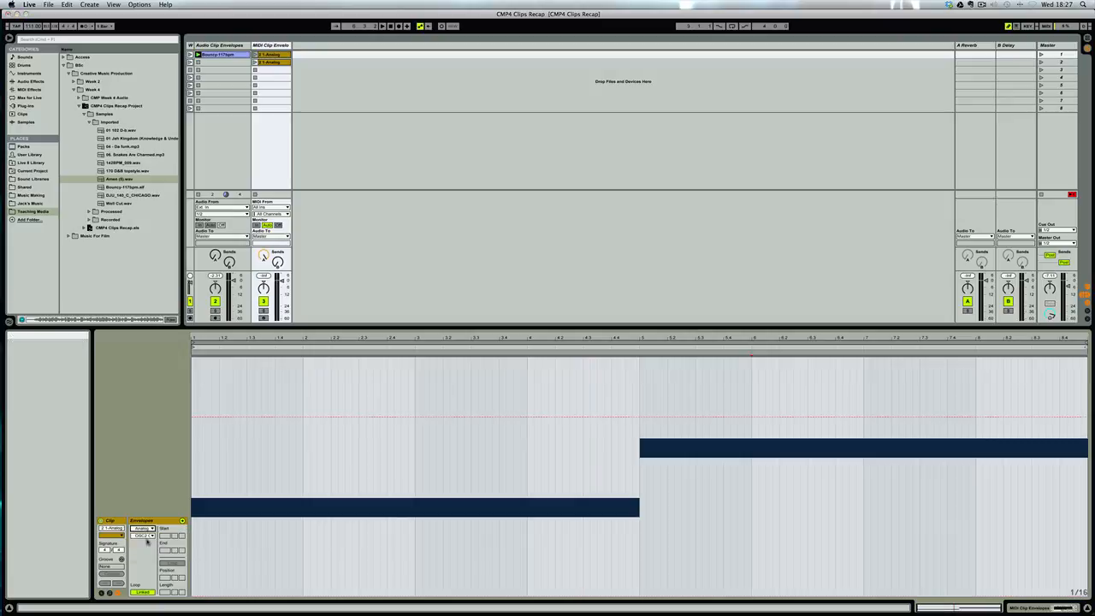
{"action": "left_click", "coordinate": [270, 45]}
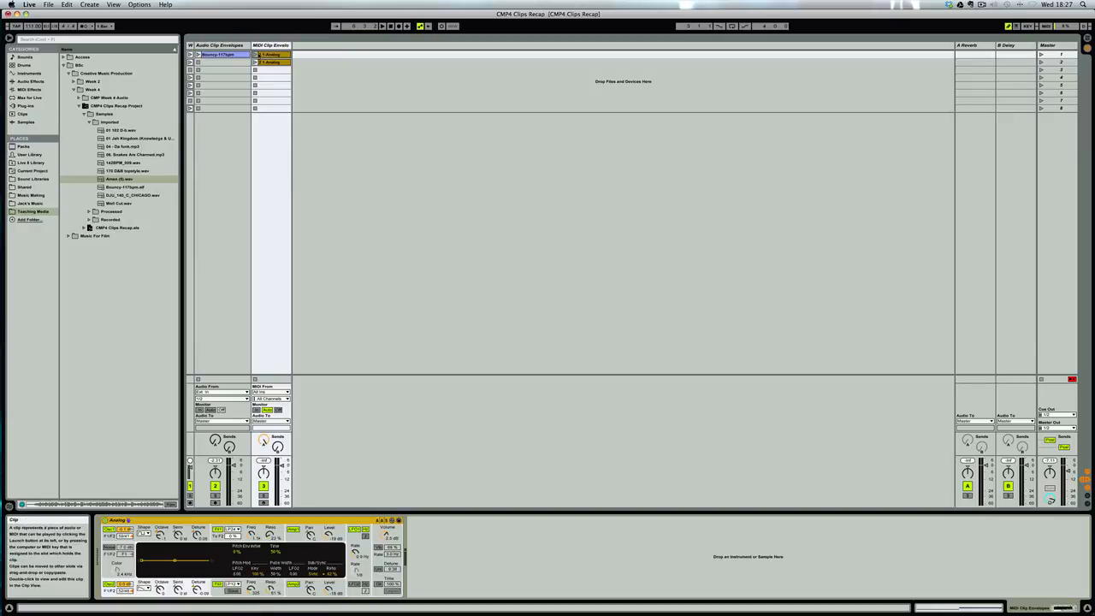
{"action": "left_click", "coordinate": [255, 55]}
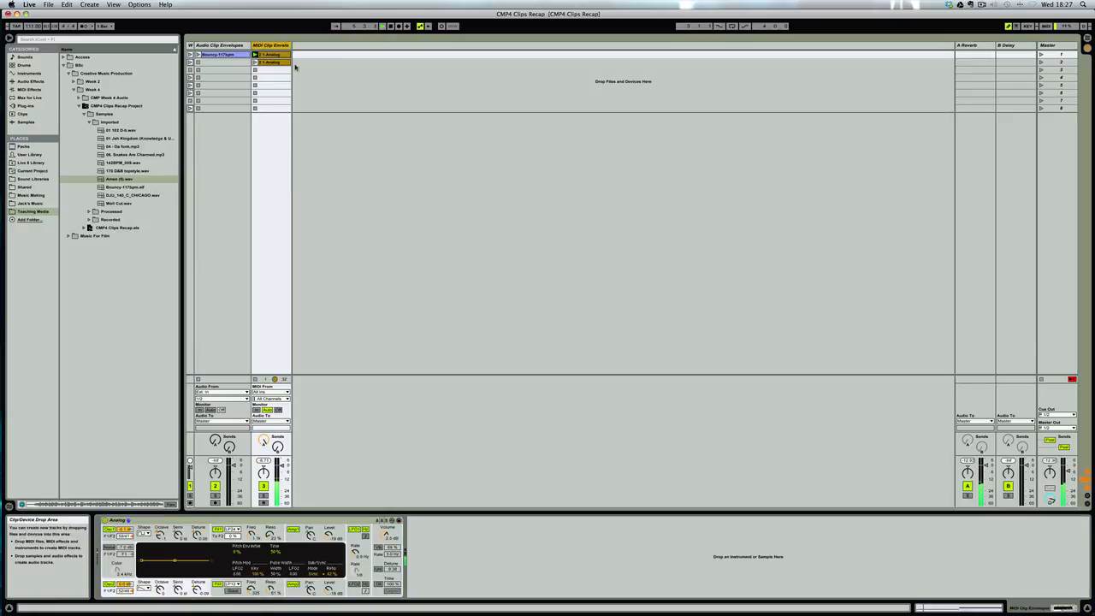
{"action": "left_click", "coordinate": [273, 56]}
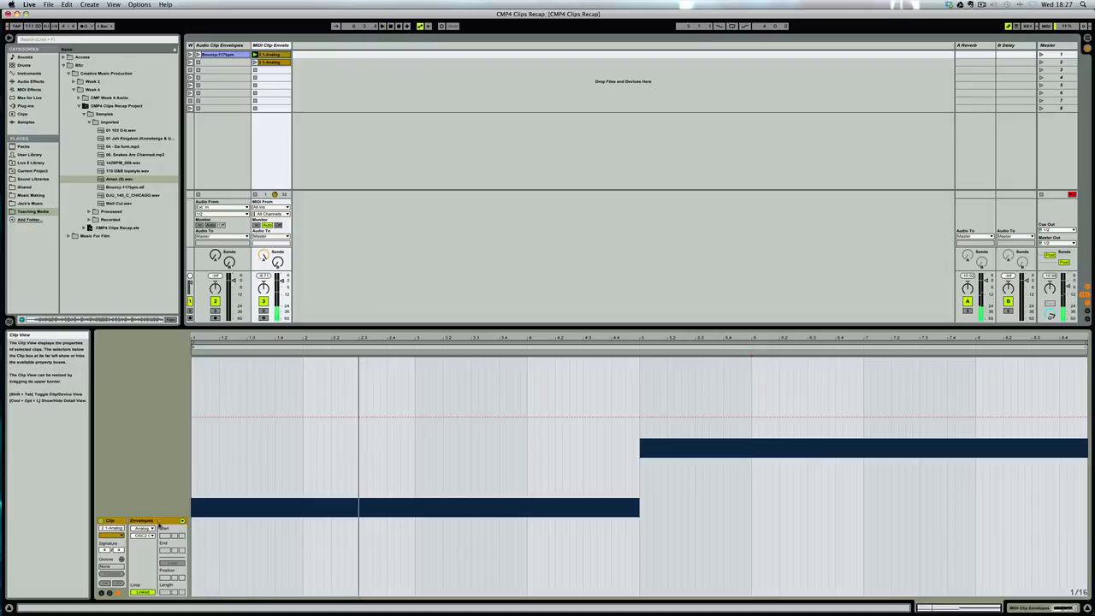
Examine which Mixer parameters can be modulated, and return the clip's envelope device to Analog.
{"action": "left_click", "coordinate": [143, 528]}
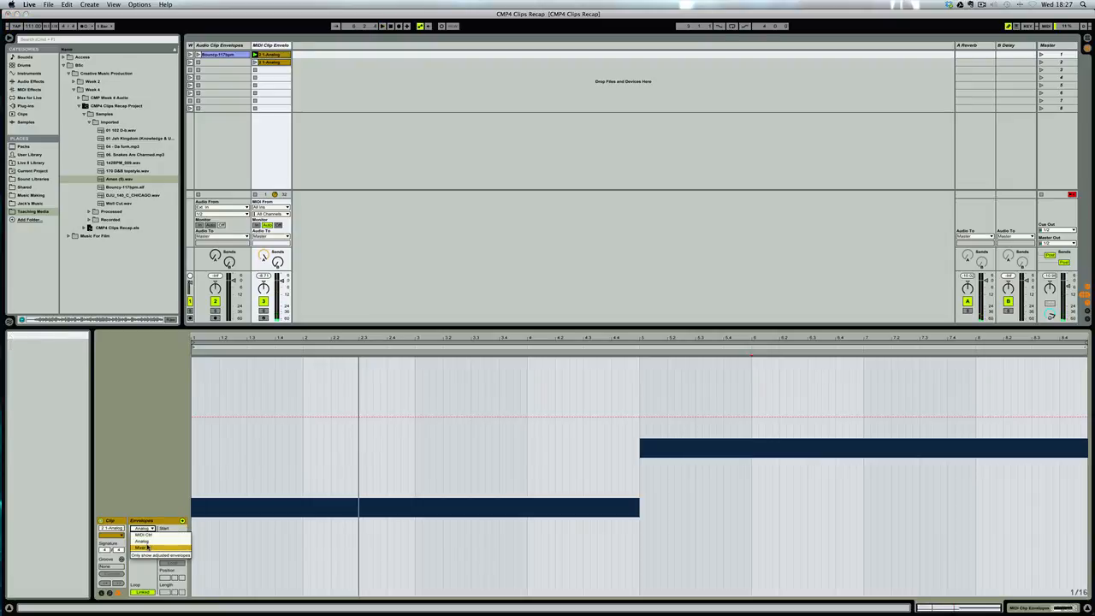
{"action": "left_click", "coordinate": [142, 548]}
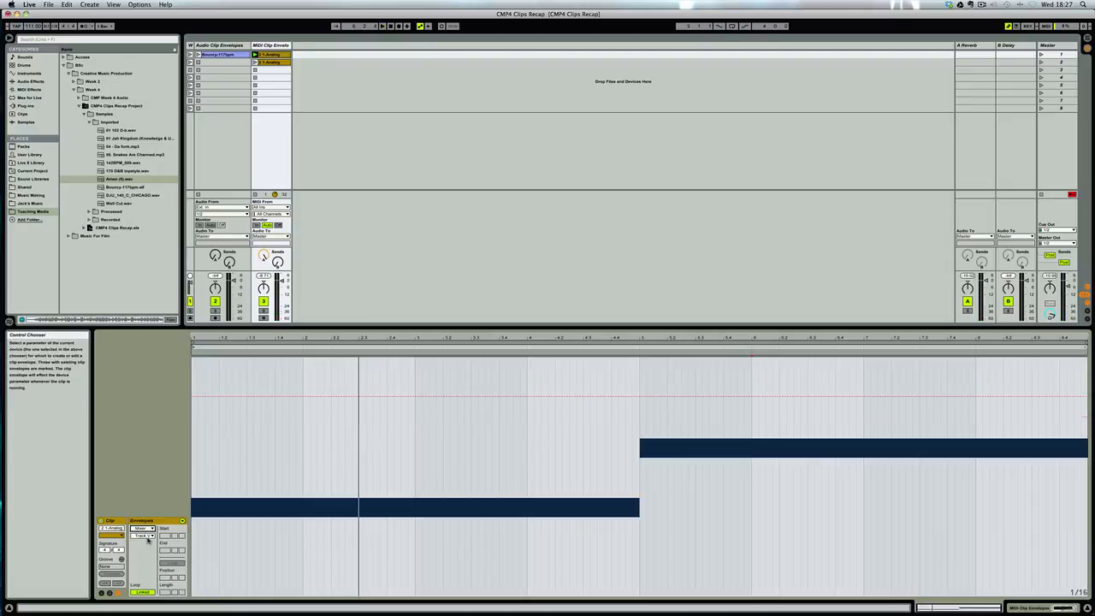
{"action": "left_click", "coordinate": [148, 538]}
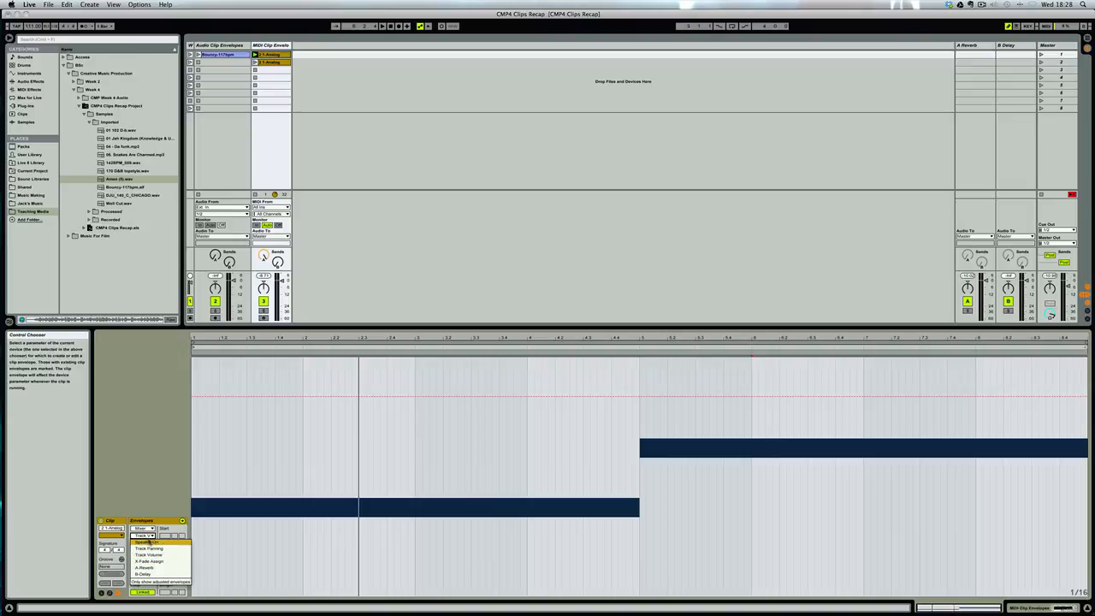
{"action": "left_click", "coordinate": [158, 485]}
{"action": "left_click", "coordinate": [142, 528]}
{"action": "left_click", "coordinate": [142, 540]}
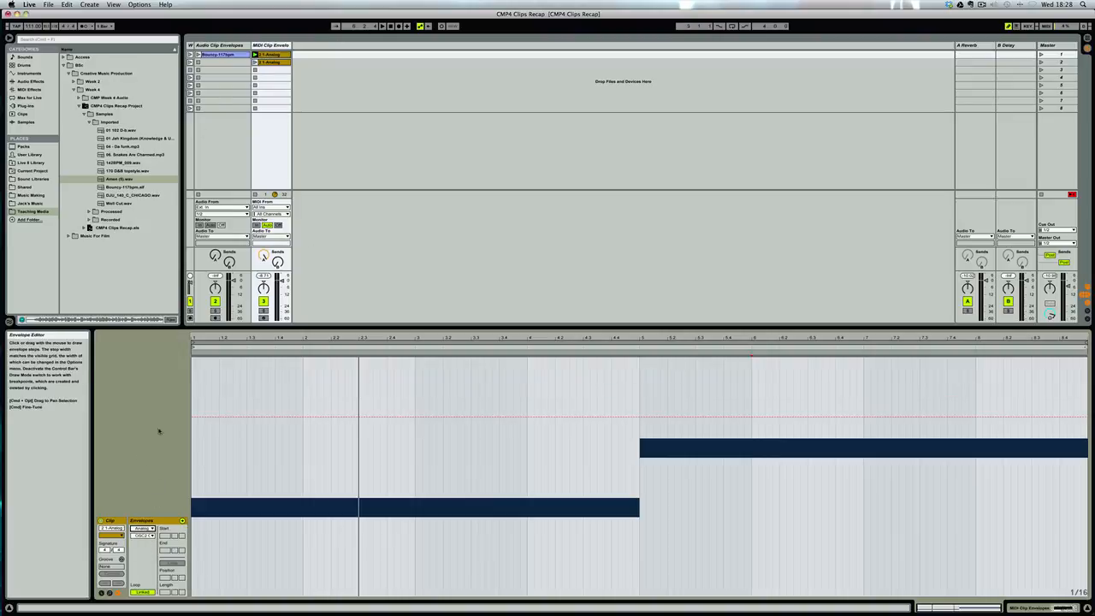
Choose F1 Freq as the Analog parameter for the clip envelope, with the drawing grid off.
{"action": "left_click", "coordinate": [146, 537]}
{"action": "left_click", "coordinate": [150, 549]}
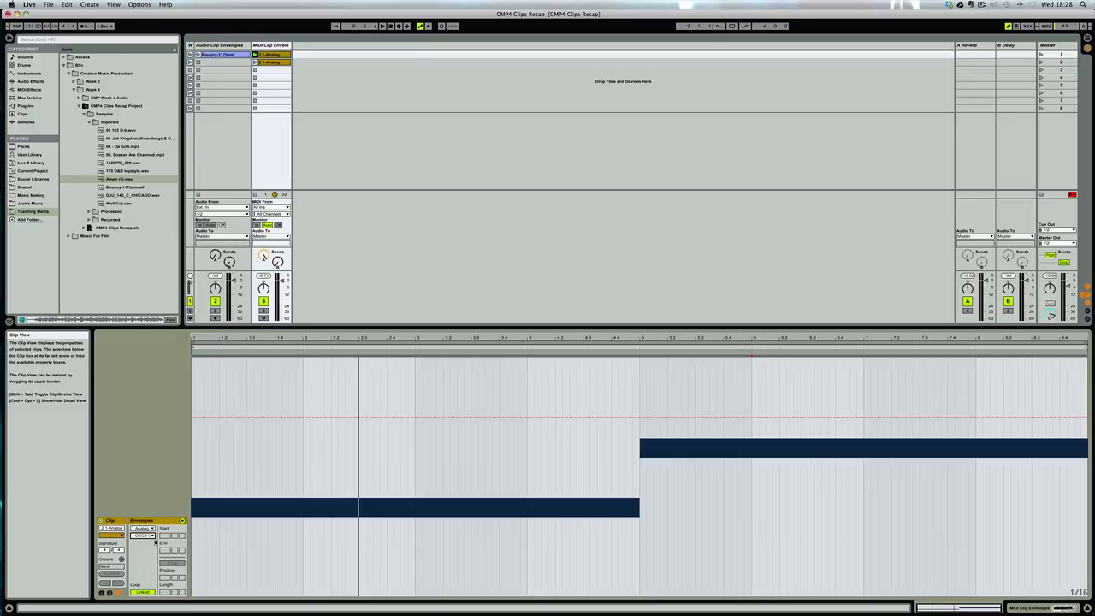
{"action": "left_click", "coordinate": [151, 540]}
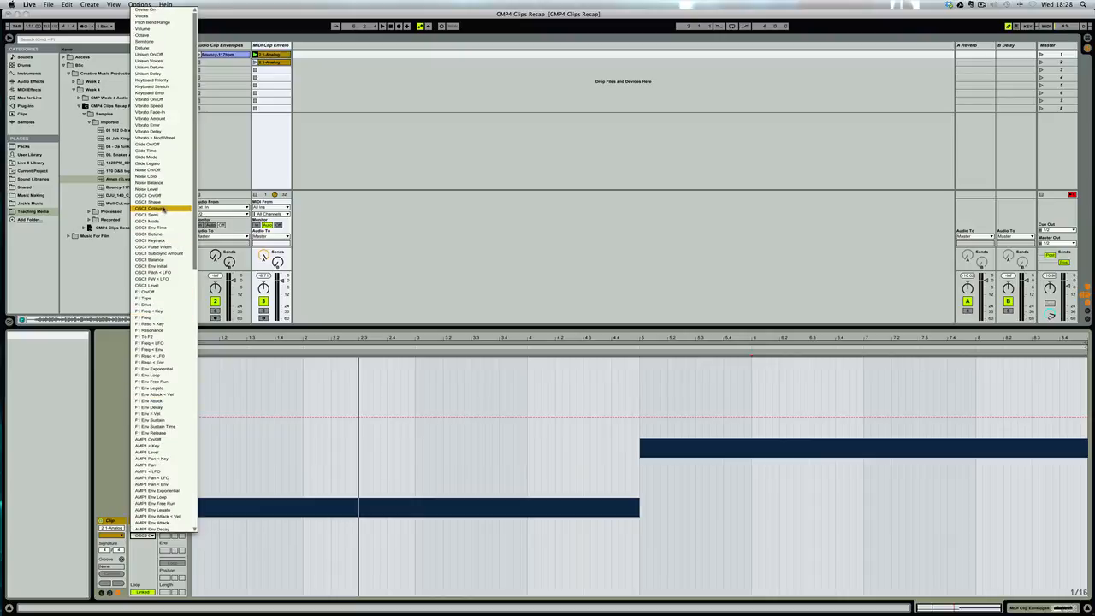
{"action": "left_click", "coordinate": [161, 317]}
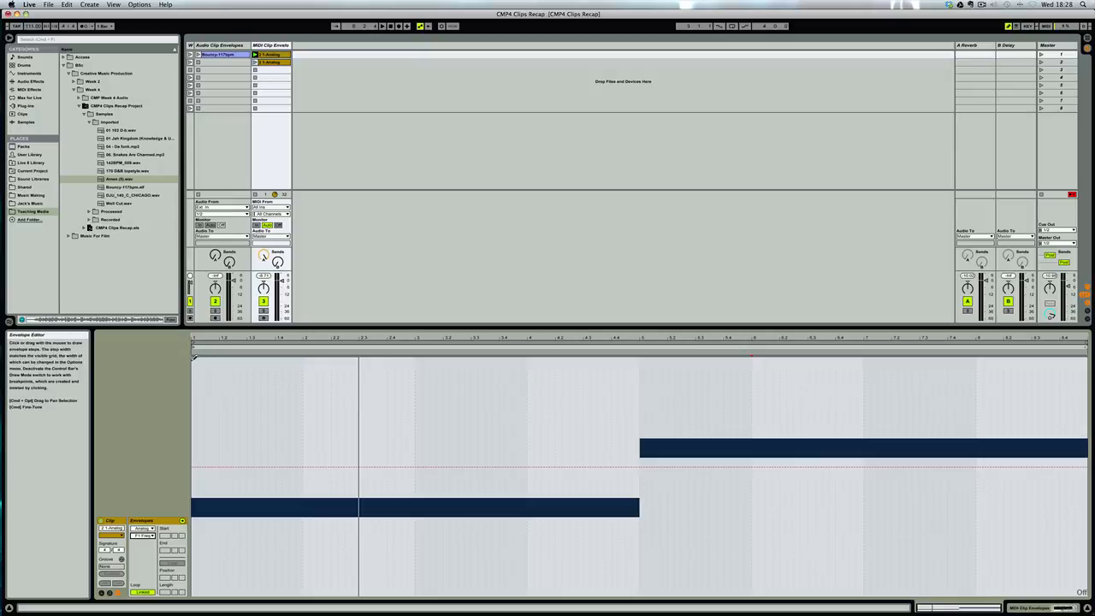
Draw a rising F1 Freq envelope across all eight bars while the clip plays, and redraw it steeper from near minimum to near maximum.
{"action": "mouse_move", "coordinate": [195, 532]}
{"action": "left_mouse_down"}
{"action": "mouse_move", "coordinate": [597, 462]}
{"action": "mouse_move", "coordinate": [940, 449]}
{"action": "left_mouse_up"}
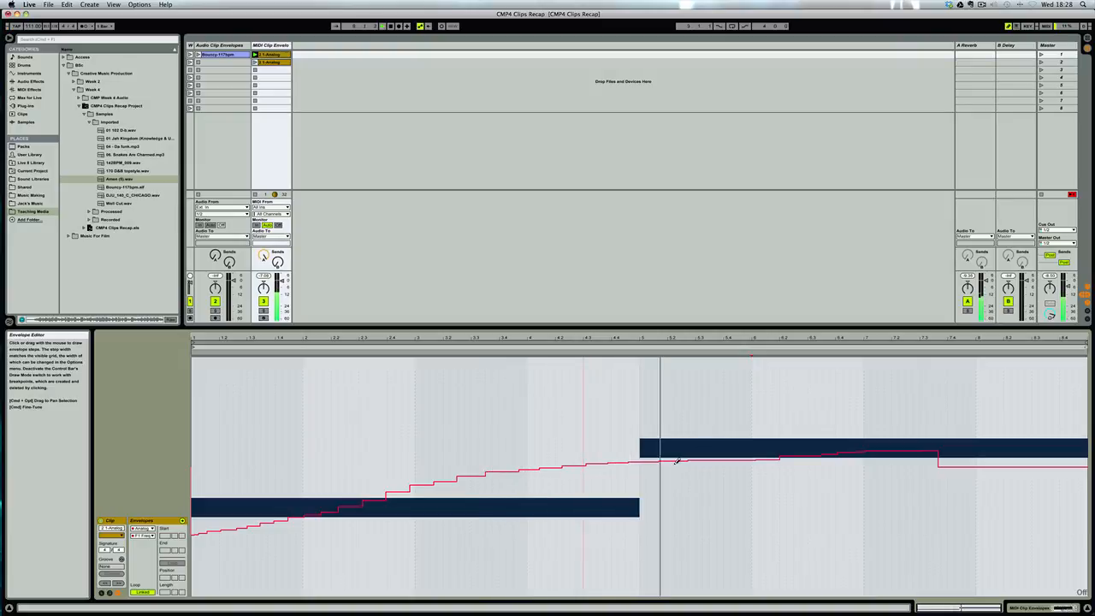
{"action": "left_click_drag", "start_coordinate": [678, 461], "coordinate": [1069, 399]}
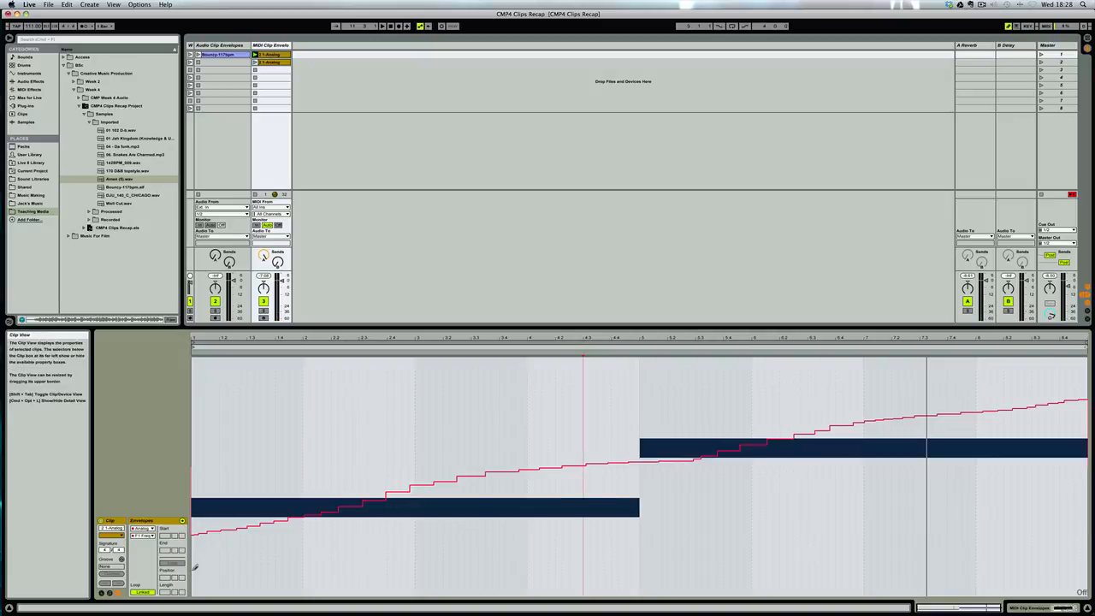
{"action": "mouse_move", "coordinate": [193, 568]}
{"action": "left_mouse_down"}
{"action": "mouse_move", "coordinate": [827, 396]}
{"action": "mouse_move", "coordinate": [1013, 362]}
{"action": "mouse_move", "coordinate": [1084, 361]}
{"action": "left_mouse_up"}
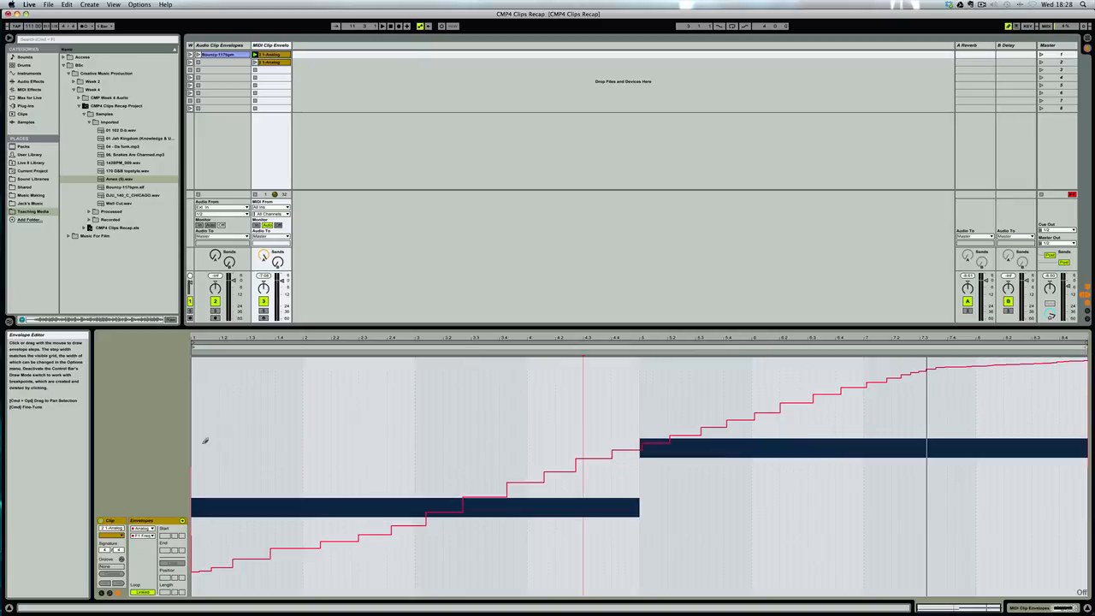
Review the Analog parameter list, keep F1 Freq selected, and clear the drawn filter frequency envelope.
{"action": "left_click", "coordinate": [142, 535]}
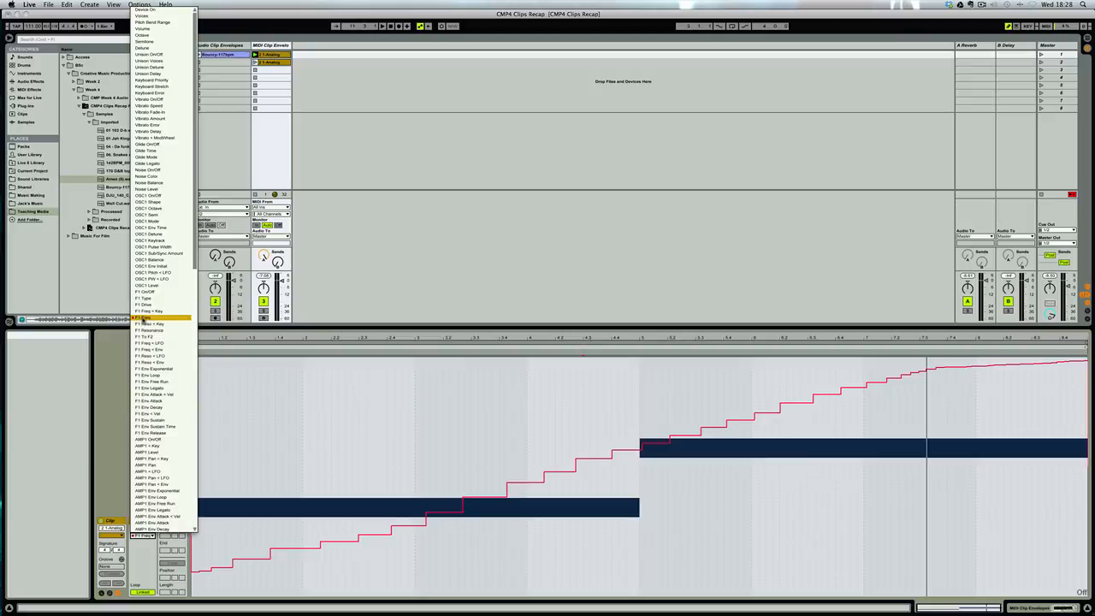
{"action": "left_click", "coordinate": [142, 319]}
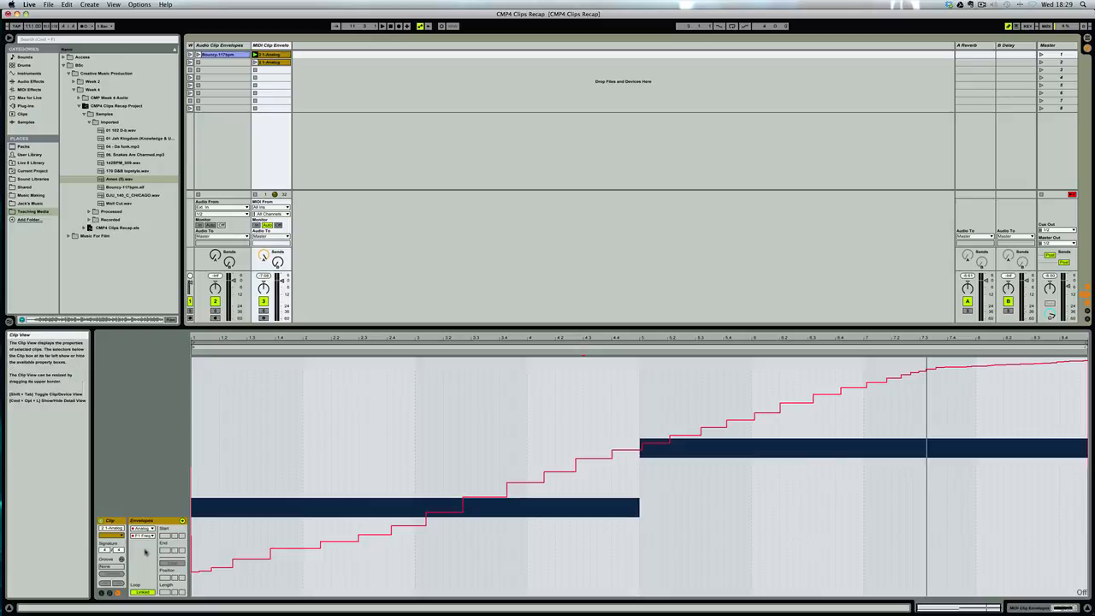
{"action": "right_click", "coordinate": [352, 439]}
{"action": "left_click", "coordinate": [362, 451]}
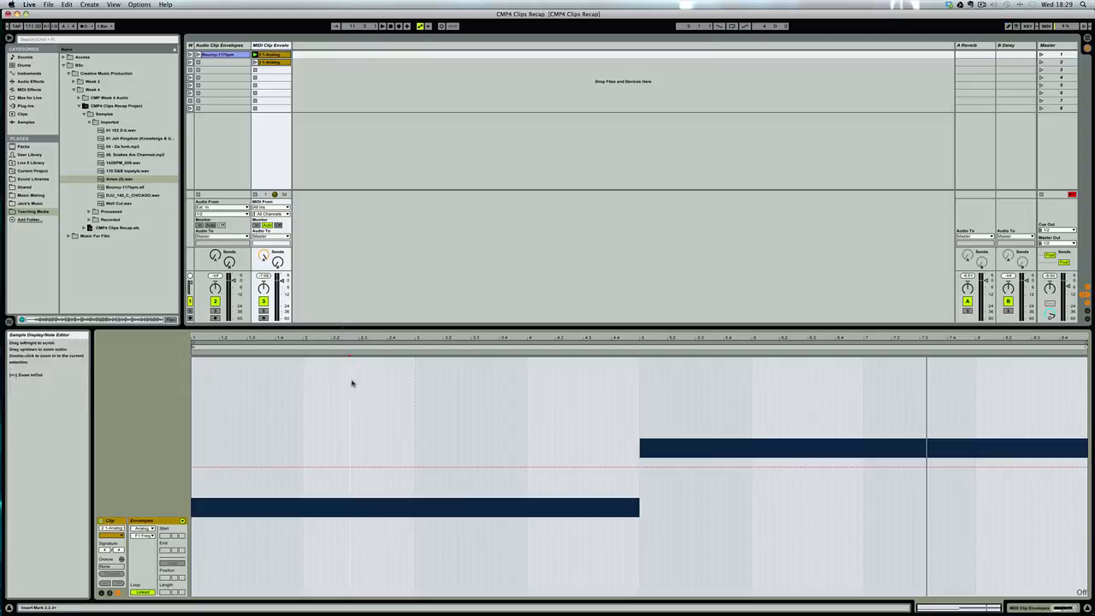
Loop only the first bar of the MIDI clip, play it, and nudge the loop end to just before bar 2.
{"action": "left_click_drag", "start_coordinate": [303, 384], "coordinate": [186, 379]}
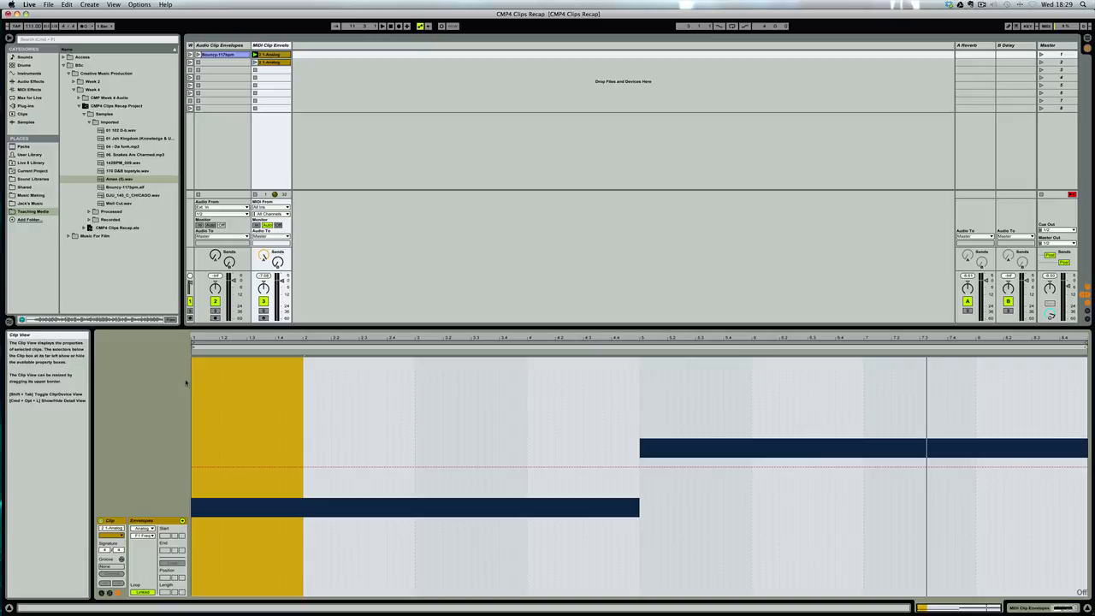
{"action": "key", "text": "super+l"}
{"action": "key", "text": "space"}
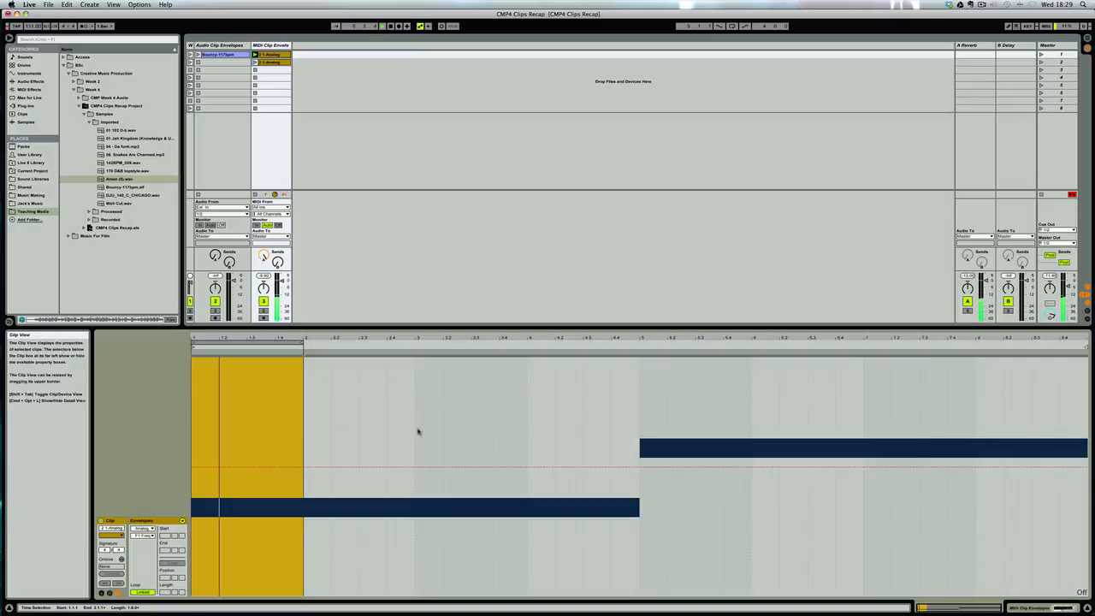
{"action": "double_click", "coordinate": [263, 336]}
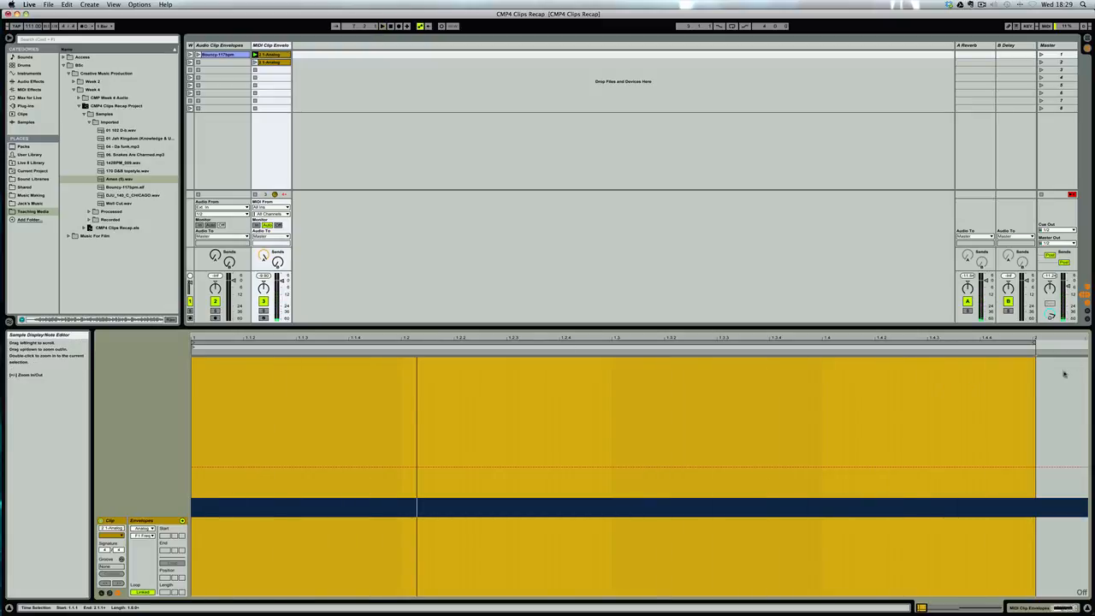
{"action": "left_click_drag", "start_coordinate": [1035, 343], "coordinate": [1036, 343]}
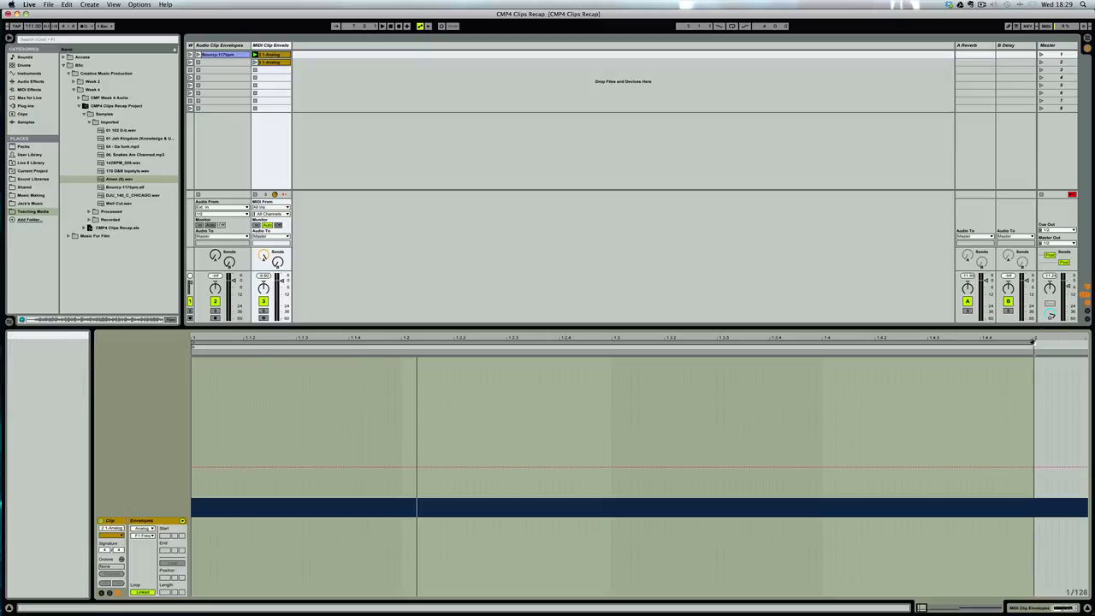
{"action": "left_click_drag", "start_coordinate": [1034, 343], "coordinate": [1032, 343]}
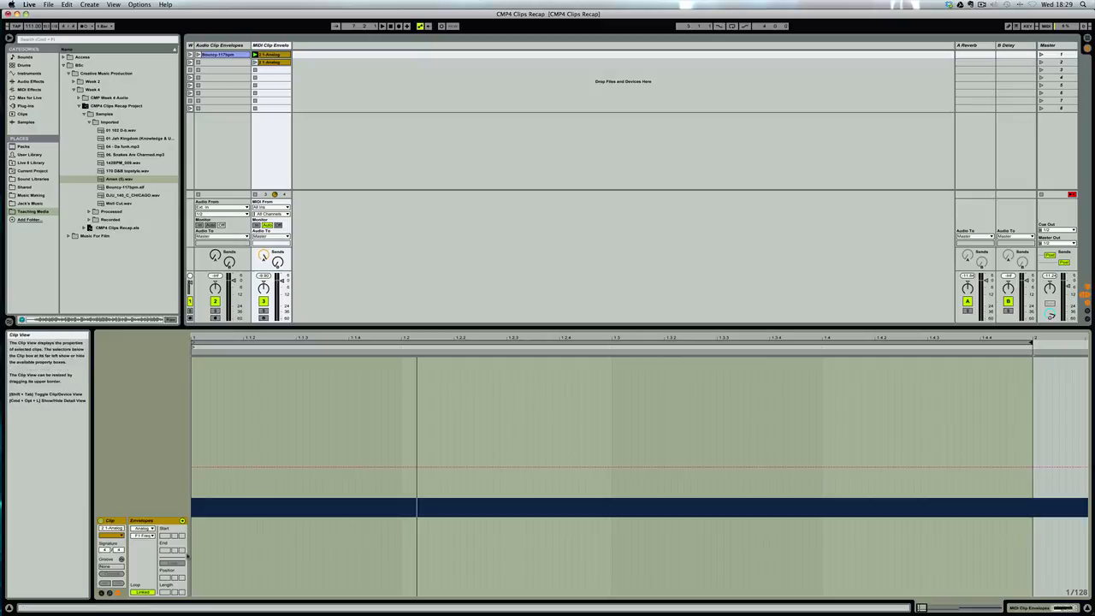
Unlink the F1 Freq envelope from the clip, set its loop length to 8 bars, and place the insert marker at 1.1.1.
{"action": "left_click", "coordinate": [143, 592]}
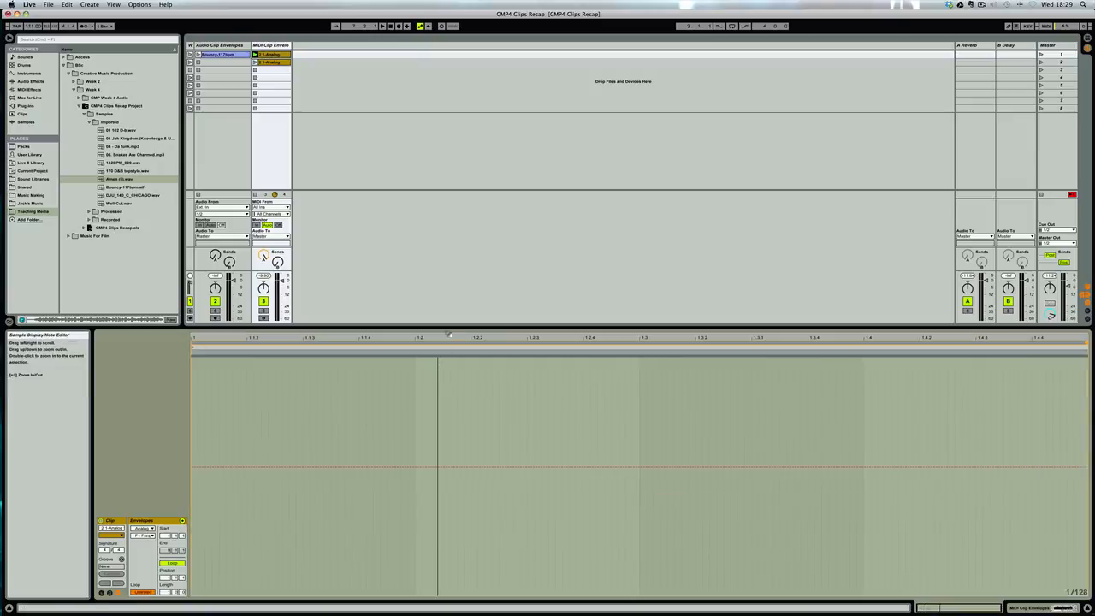
{"action": "left_click", "coordinate": [142, 593]}
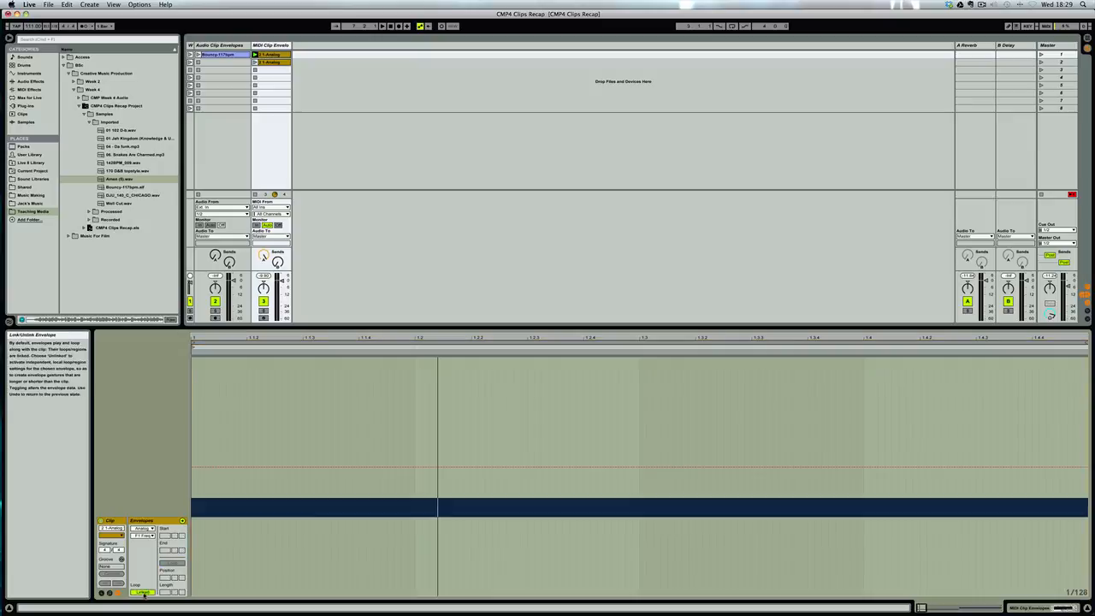
{"action": "left_click", "coordinate": [143, 593]}
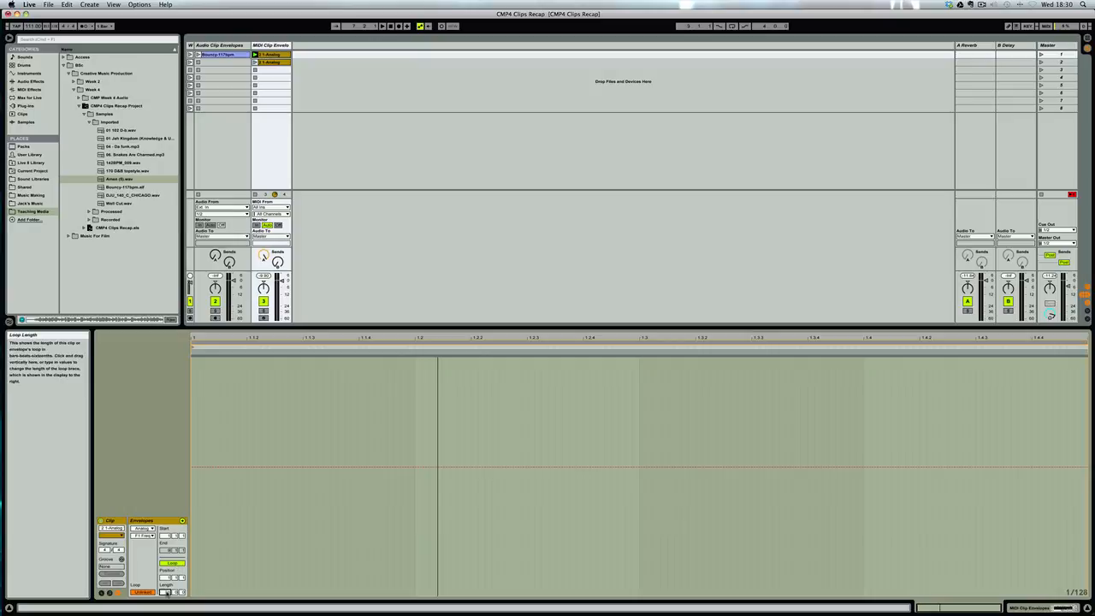
{"action": "key", "text": "Return"}
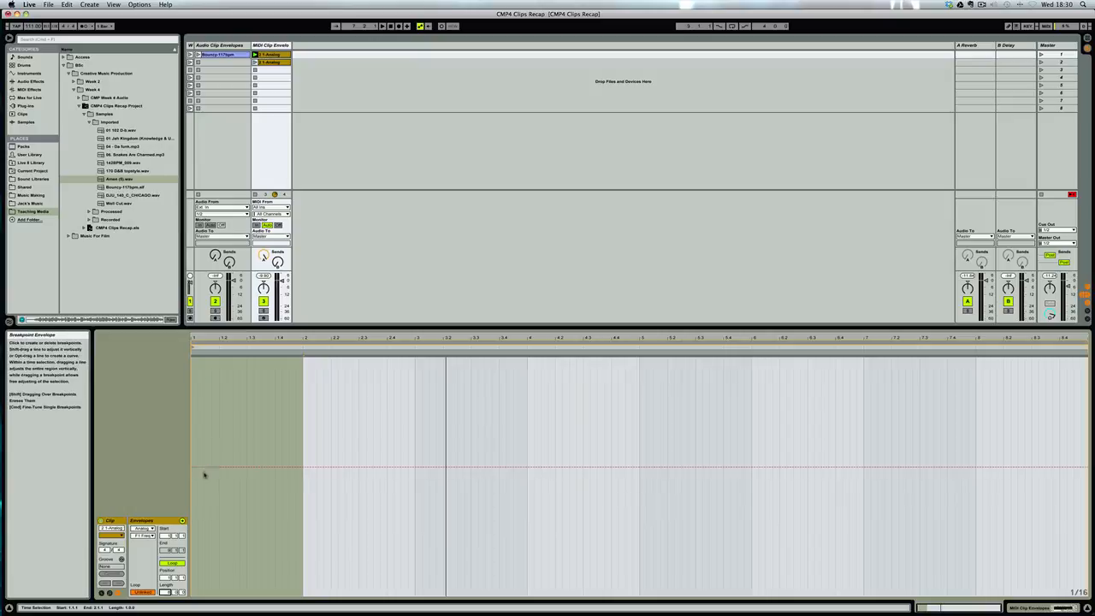
{"action": "left_click", "coordinate": [193, 367]}
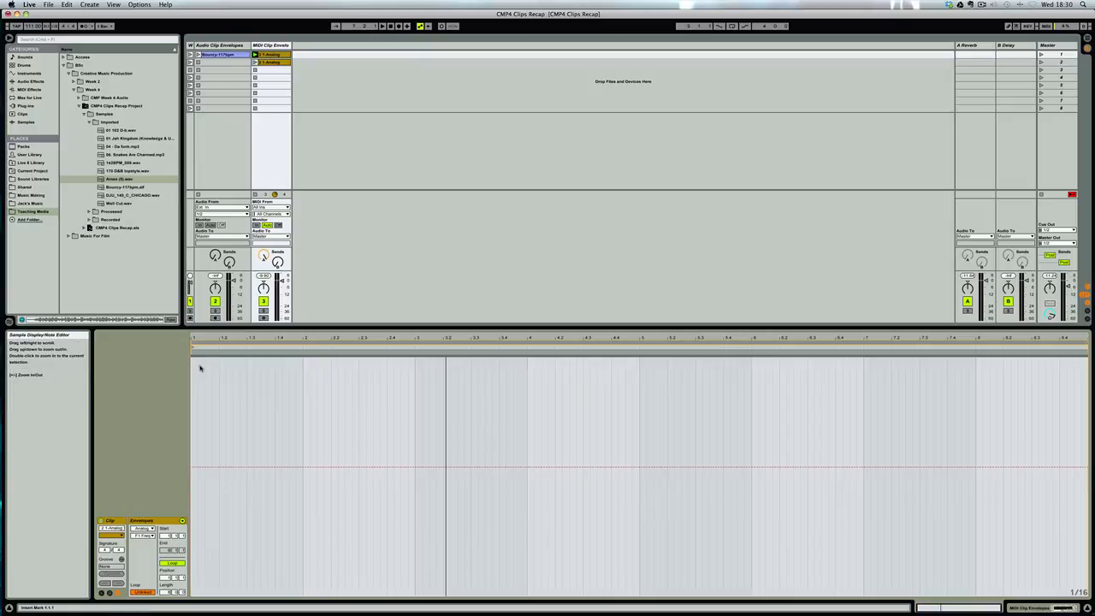
Raise the unlinked F1 Freq envelope to a flat line near maximum and review the Analog parameter list, keeping F1 Freq selected.
{"action": "left_click_drag", "start_coordinate": [192, 470], "coordinate": [193, 377]}
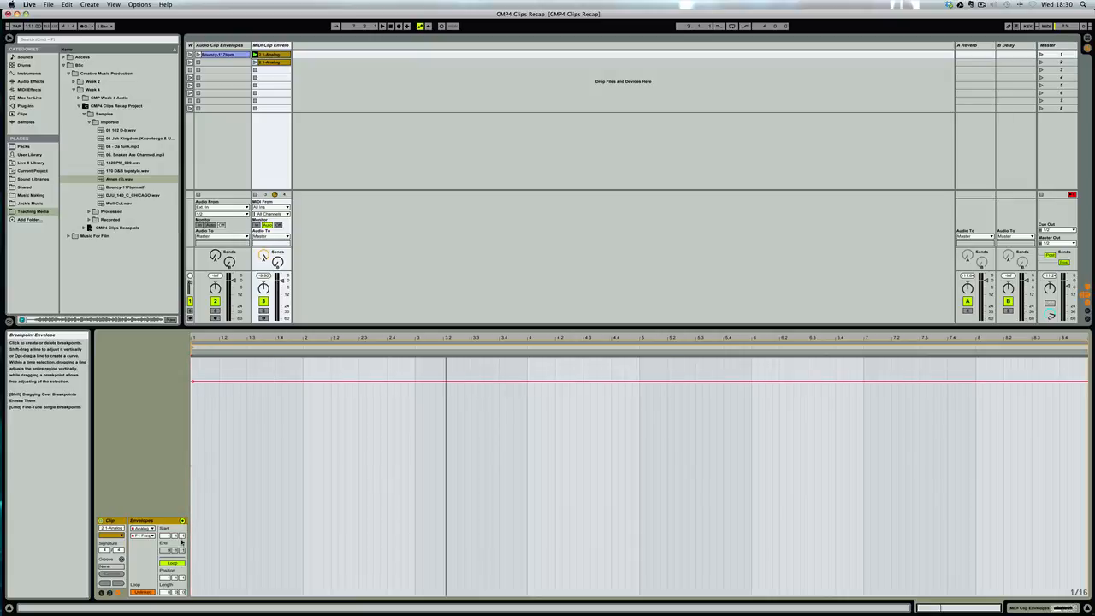
{"action": "left_click", "coordinate": [149, 536]}
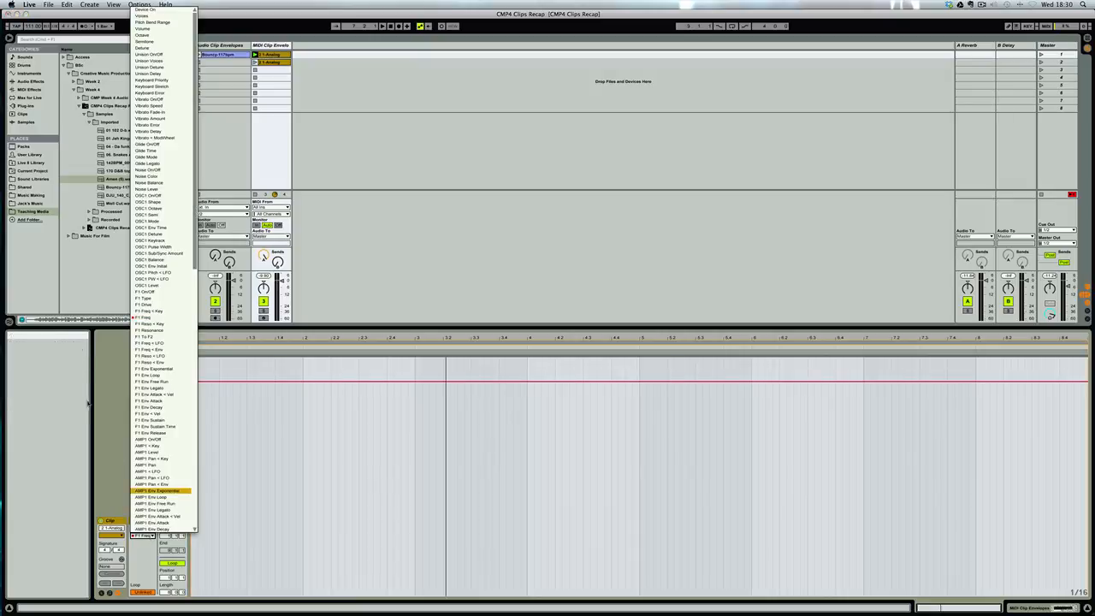
{"action": "left_click", "coordinate": [118, 414]}
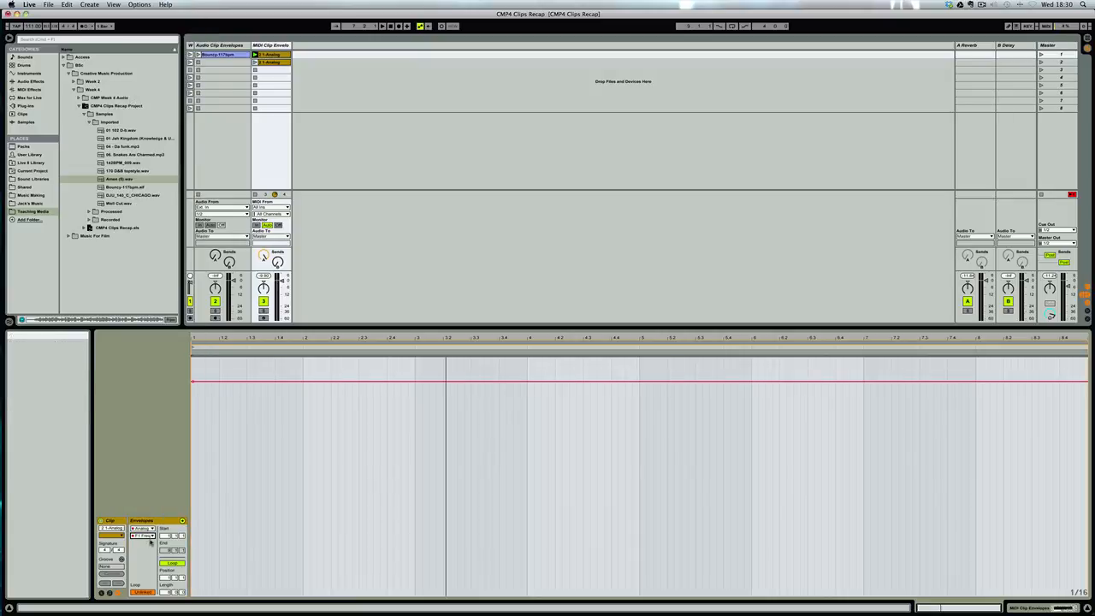
Show the Mixer's Track Volume envelope for the clip, unlink it, and set its loop length to 8 bars.
{"action": "left_click", "coordinate": [142, 528]}
{"action": "left_click", "coordinate": [148, 548]}
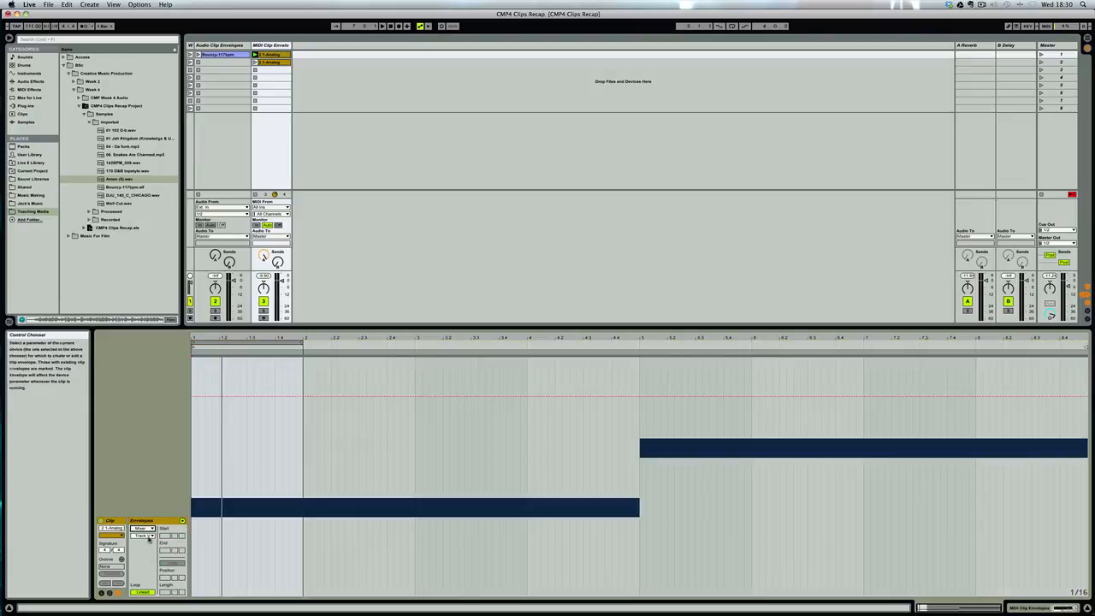
{"action": "left_click", "coordinate": [143, 535]}
{"action": "left_click", "coordinate": [150, 558]}
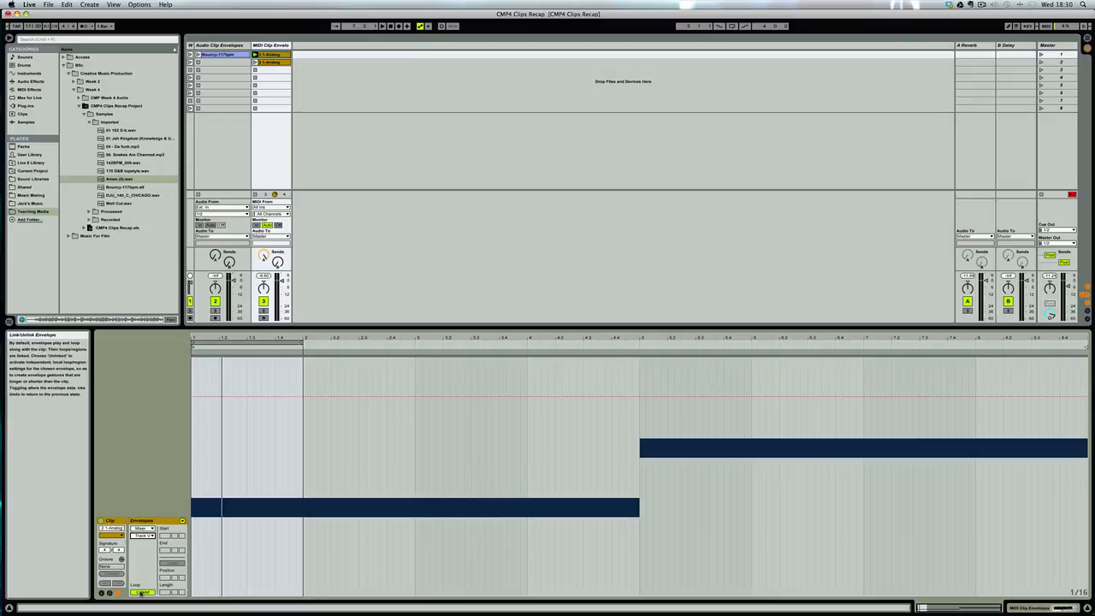
{"action": "left_click", "coordinate": [142, 593]}
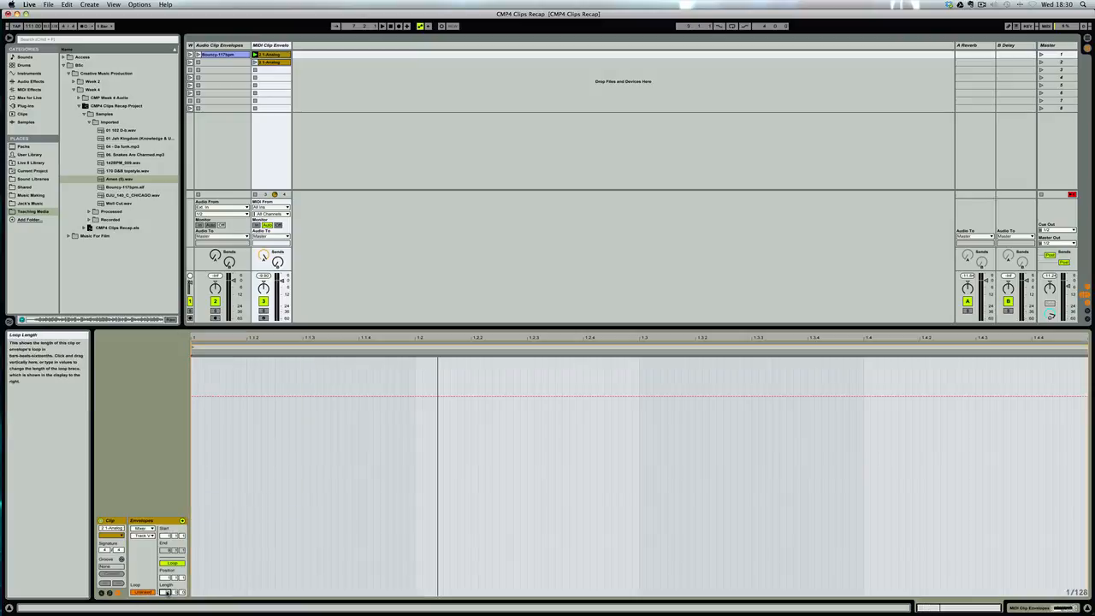
{"action": "type", "text": "8"}
{"action": "key", "text": "Return"}
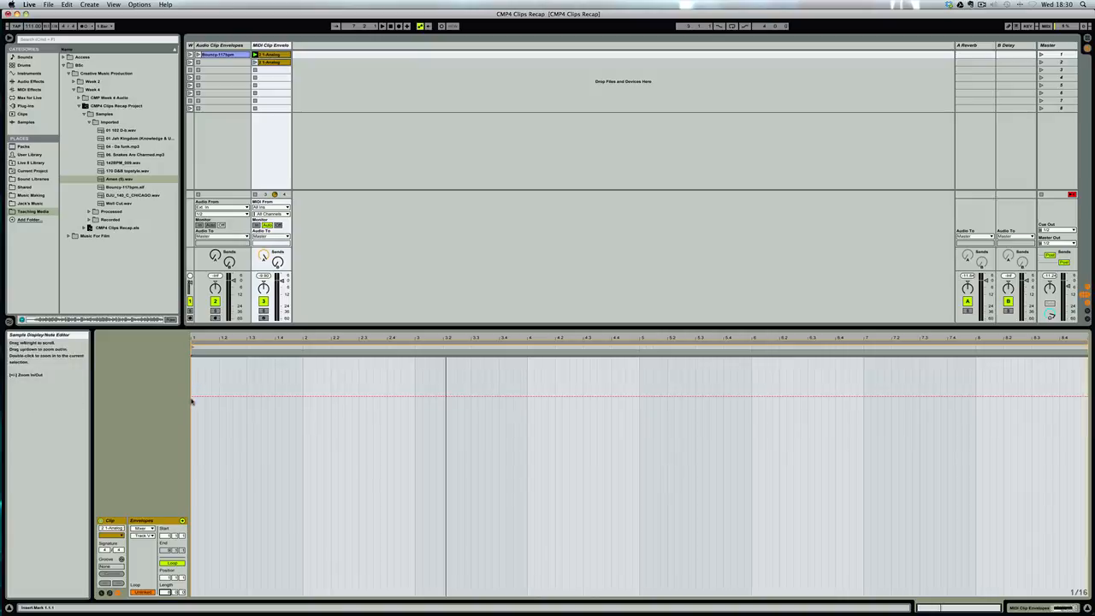
Draw a Track Volume envelope falling from near maximum to minimum across all eight bars, and play the clip.
{"action": "left_click_drag", "start_coordinate": [192, 398], "coordinate": [196, 374]}
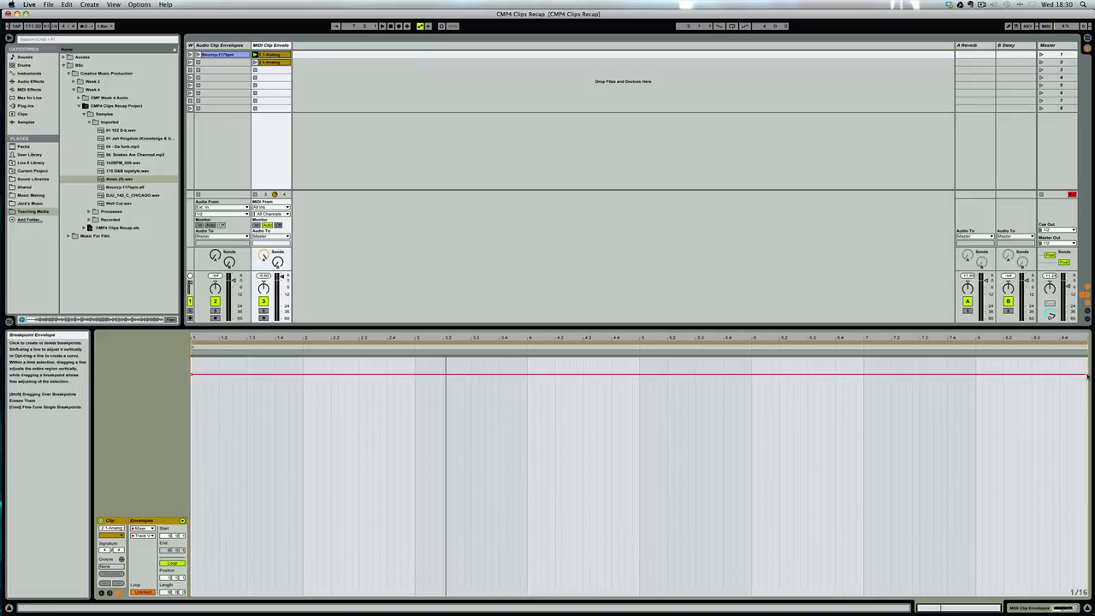
{"action": "left_click_drag", "start_coordinate": [1088, 375], "coordinate": [1074, 591]}
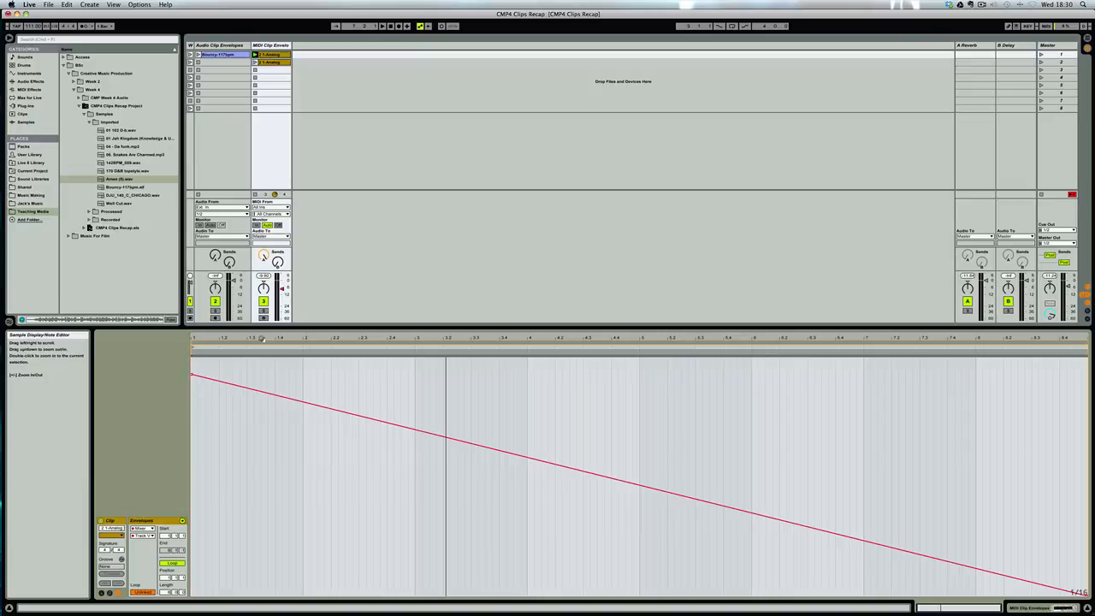
{"action": "key", "text": "space"}
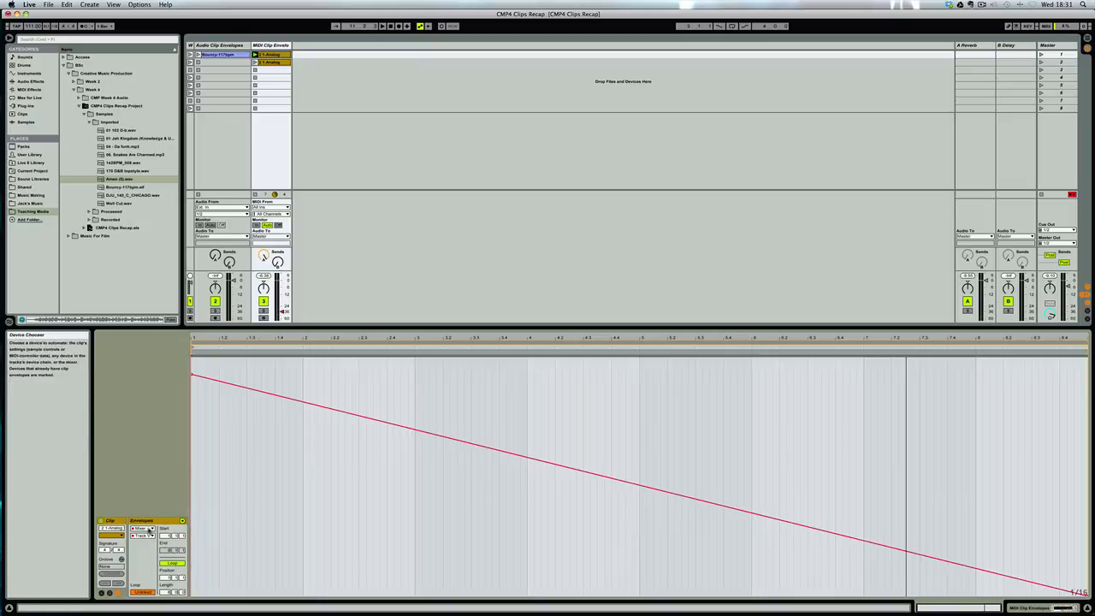
Compare the Analog F1 Freq and Mixer Track Volume envelopes, ending on F1 Freq.
{"action": "left_click", "coordinate": [149, 530]}
{"action": "left_click", "coordinate": [149, 542]}
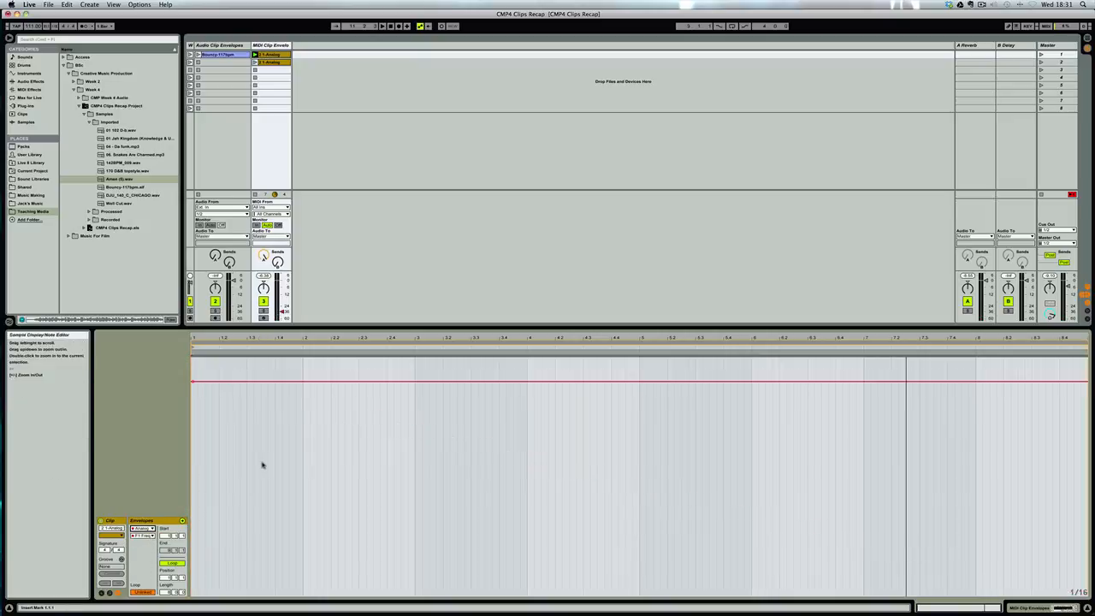
{"action": "left_click", "coordinate": [144, 535]}
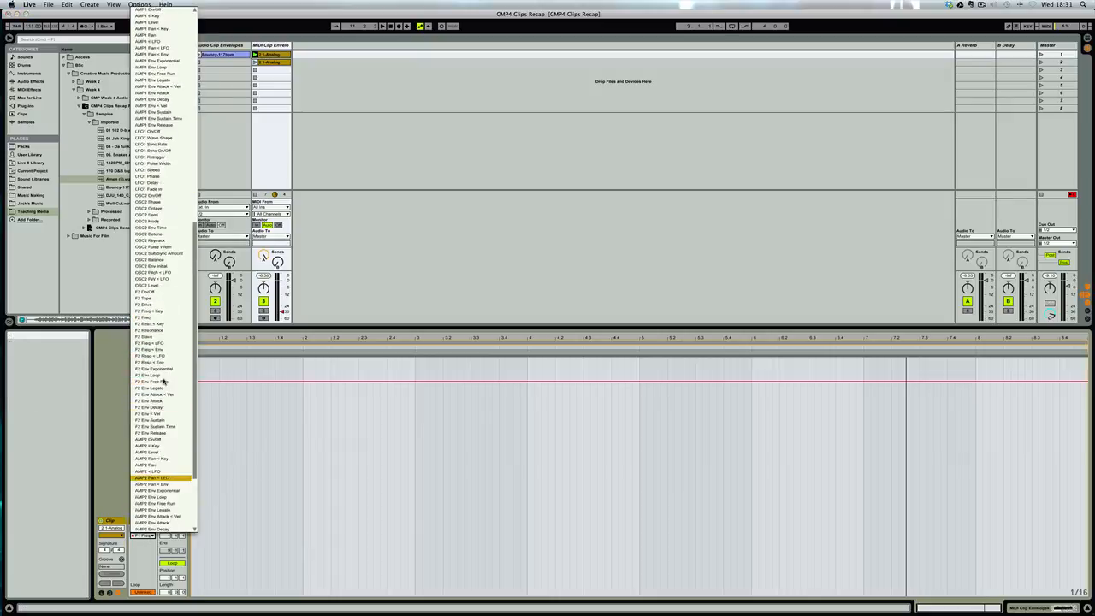
{"action": "left_click", "coordinate": [162, 319]}
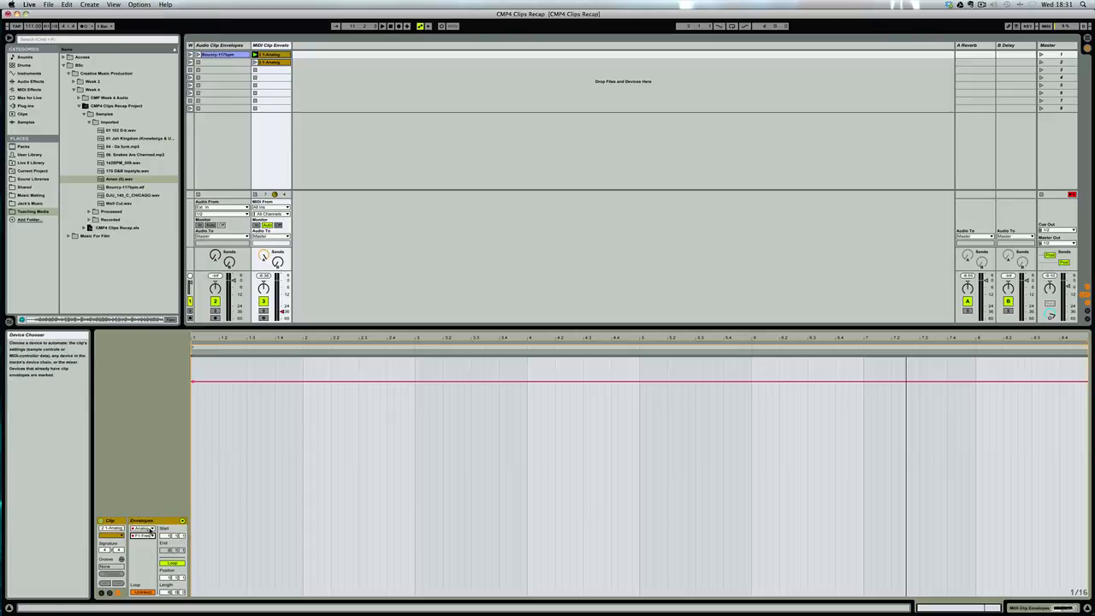
{"action": "left_click", "coordinate": [142, 528]}
{"action": "left_click", "coordinate": [150, 549]}
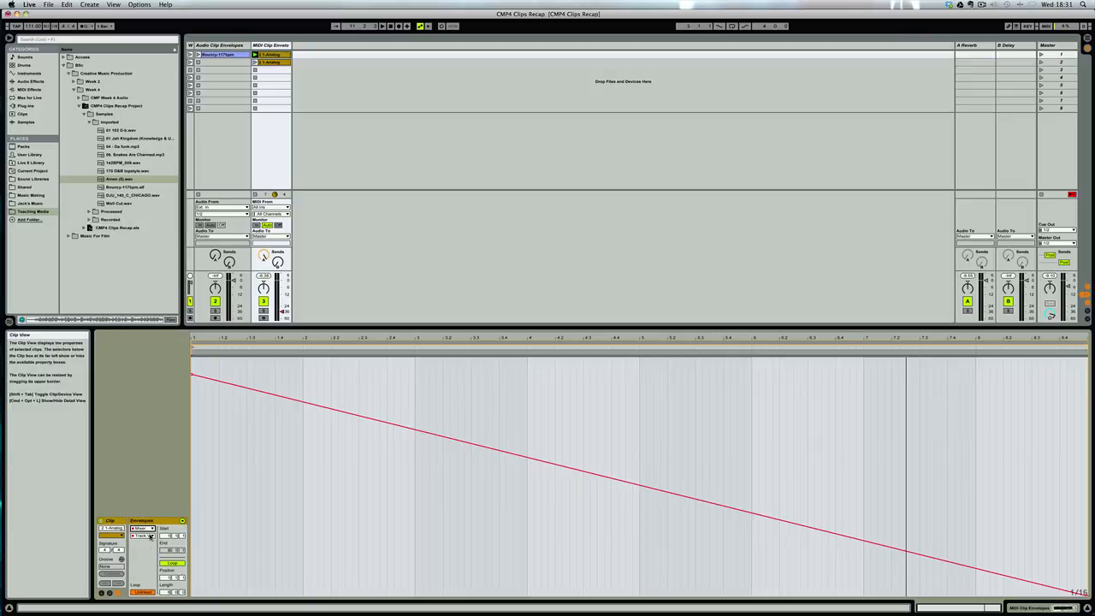
{"action": "left_click", "coordinate": [150, 529]}
{"action": "left_click", "coordinate": [149, 542]}
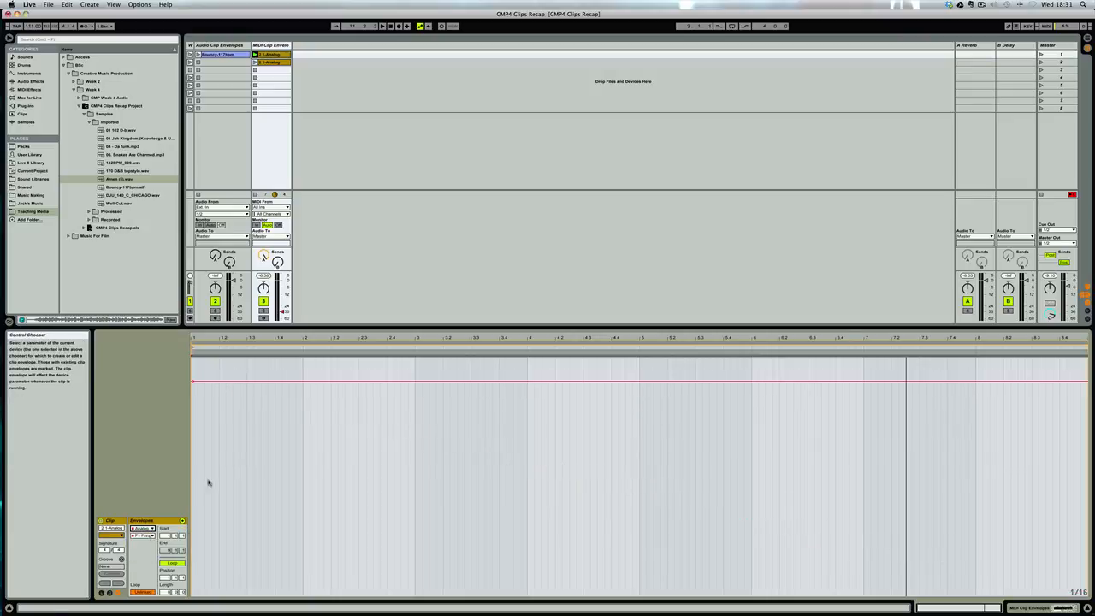
Lower the flat F1 Freq envelope to mid-range and set its loop length to 2 bars.
{"action": "left_click_drag", "start_coordinate": [193, 381], "coordinate": [194, 445]}
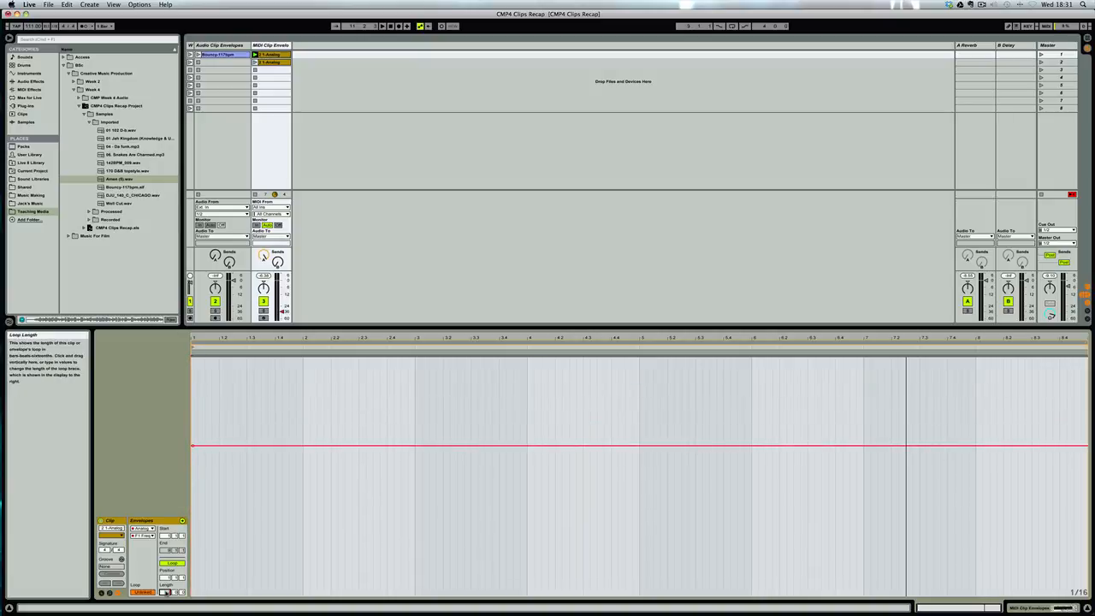
{"action": "type", "text": "2"}
{"action": "key", "text": "Return"}
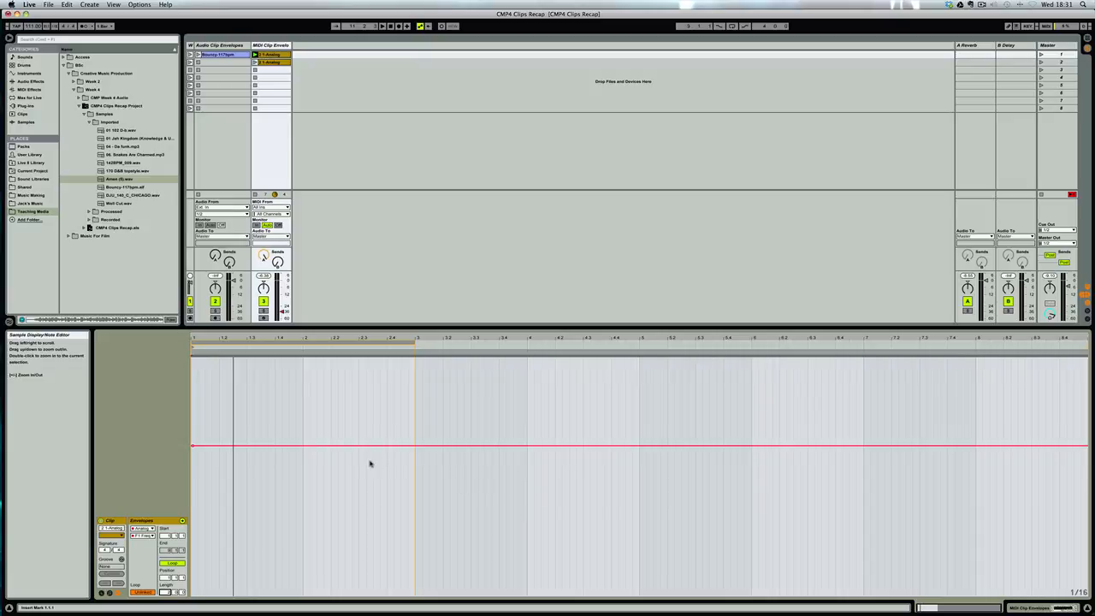
Draw an F1 Freq ramp rising from a low value at bar 1 to near maximum at bar 3, and play the clip.
{"action": "left_click_drag", "start_coordinate": [195, 445], "coordinate": [195, 524]}
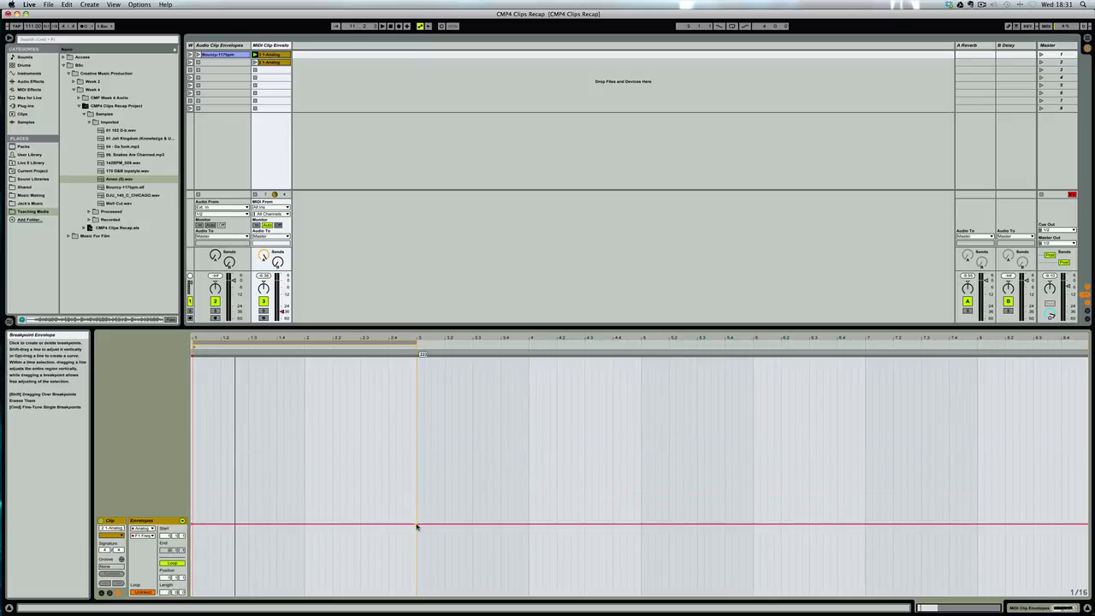
{"action": "left_click_drag", "start_coordinate": [417, 524], "coordinate": [417, 386]}
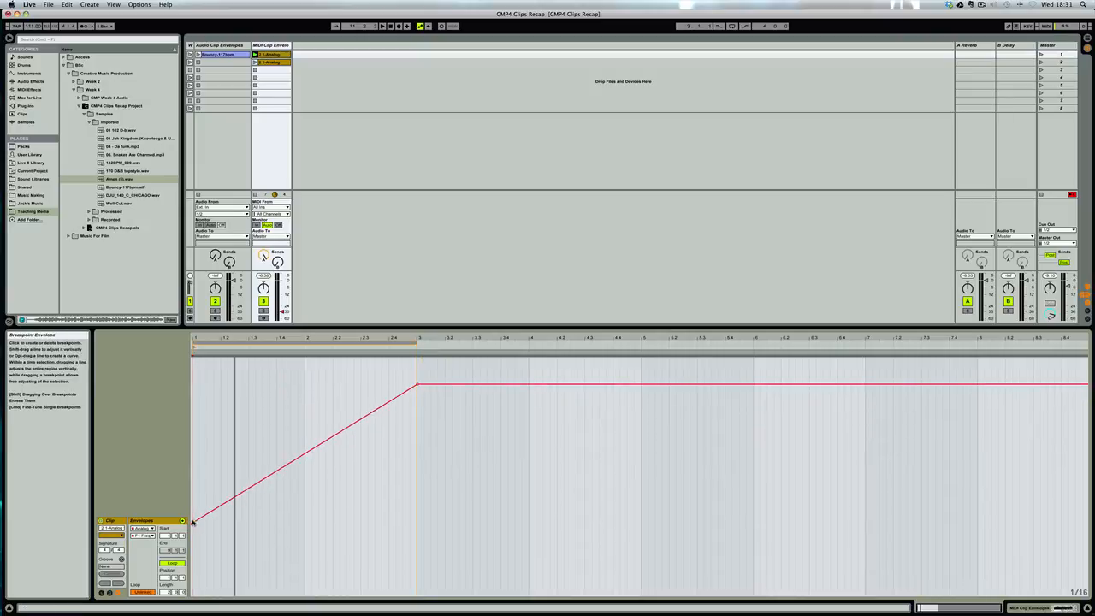
{"action": "left_click_drag", "start_coordinate": [193, 526], "coordinate": [194, 524]}
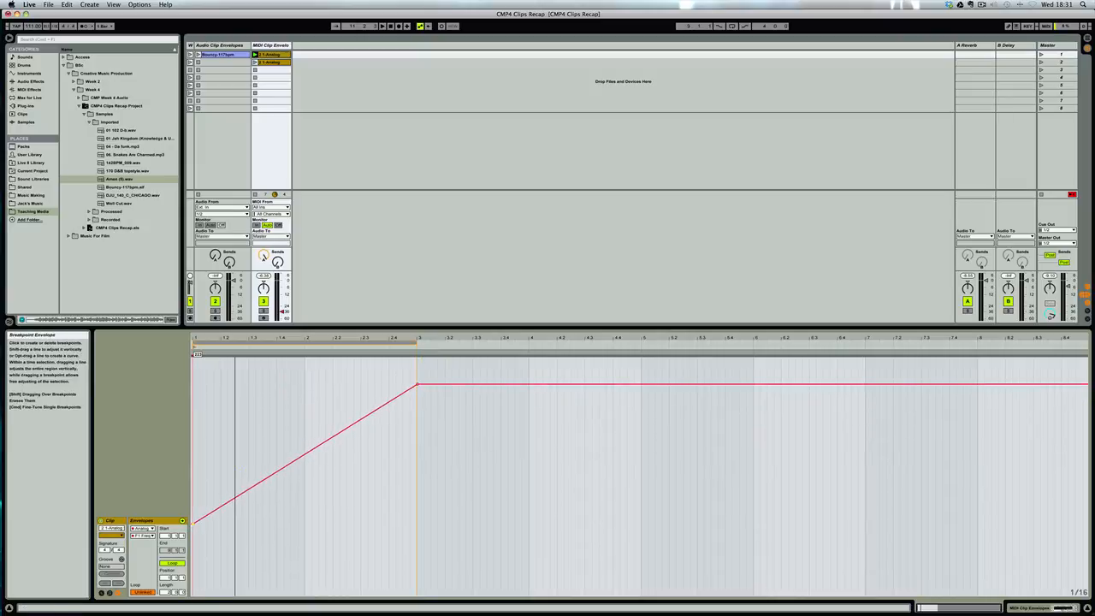
{"action": "left_click", "coordinate": [192, 509]}
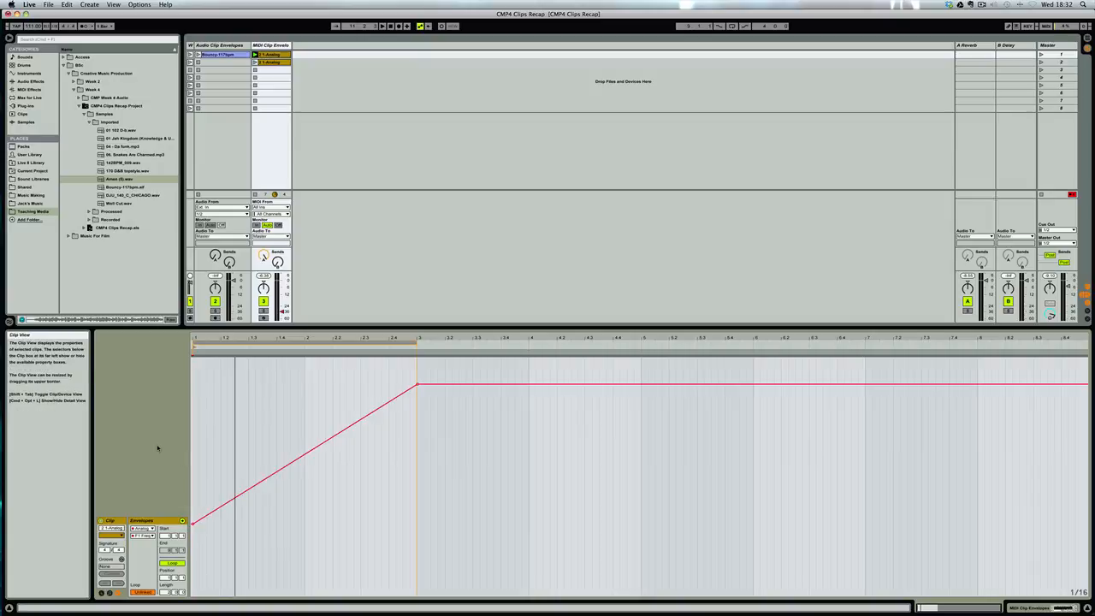
{"action": "key", "text": "space"}
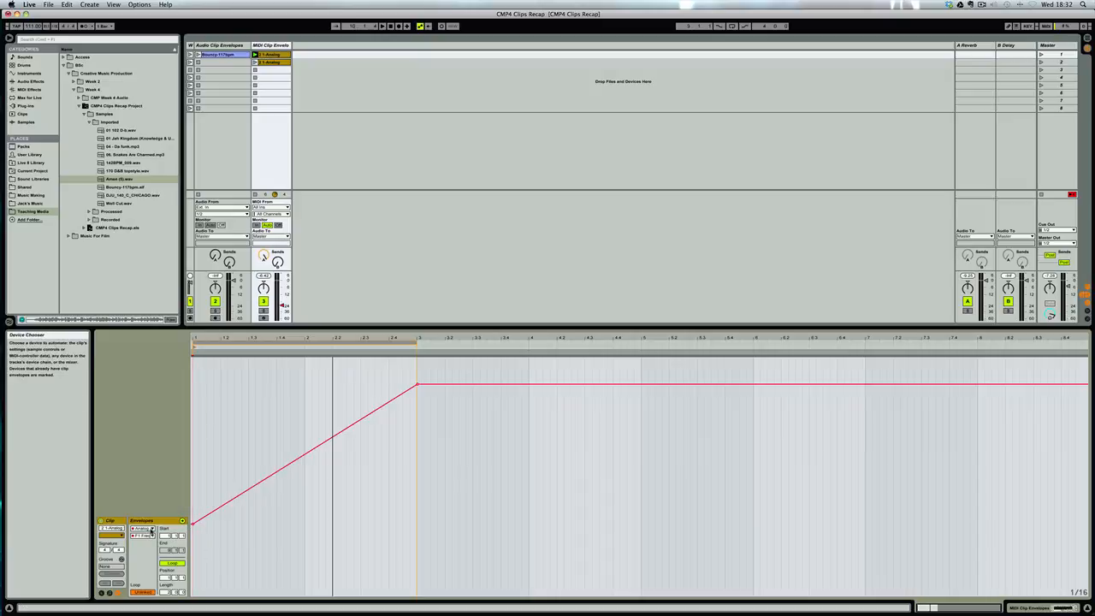
Review the Analog parameter list, keep F1 Freq selected, and switch the envelope's loop off and back on.
{"action": "left_click", "coordinate": [151, 536]}
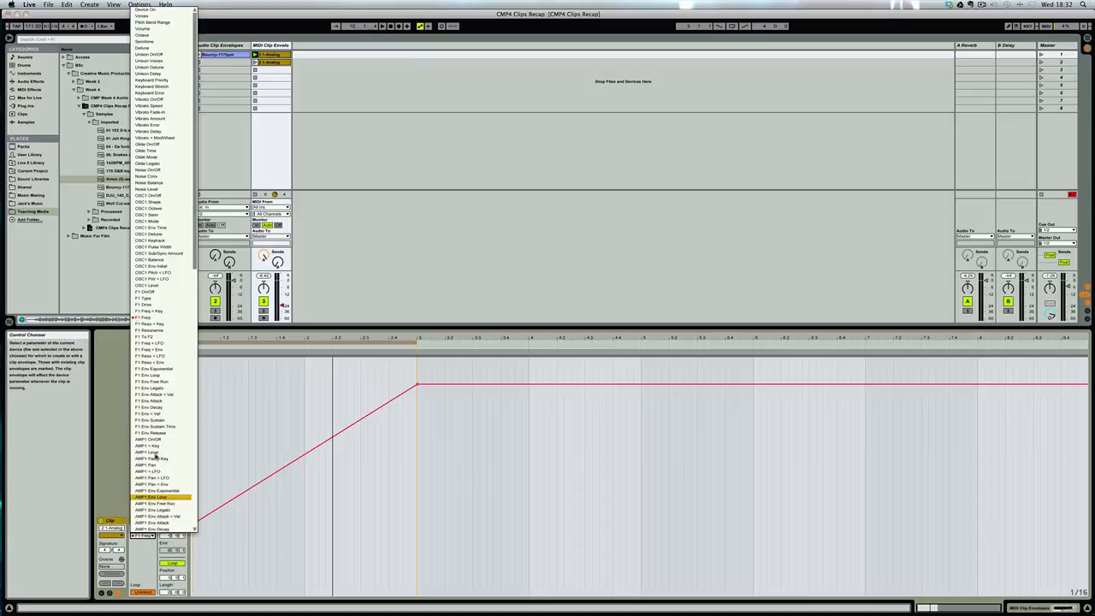
{"action": "left_click", "coordinate": [119, 422]}
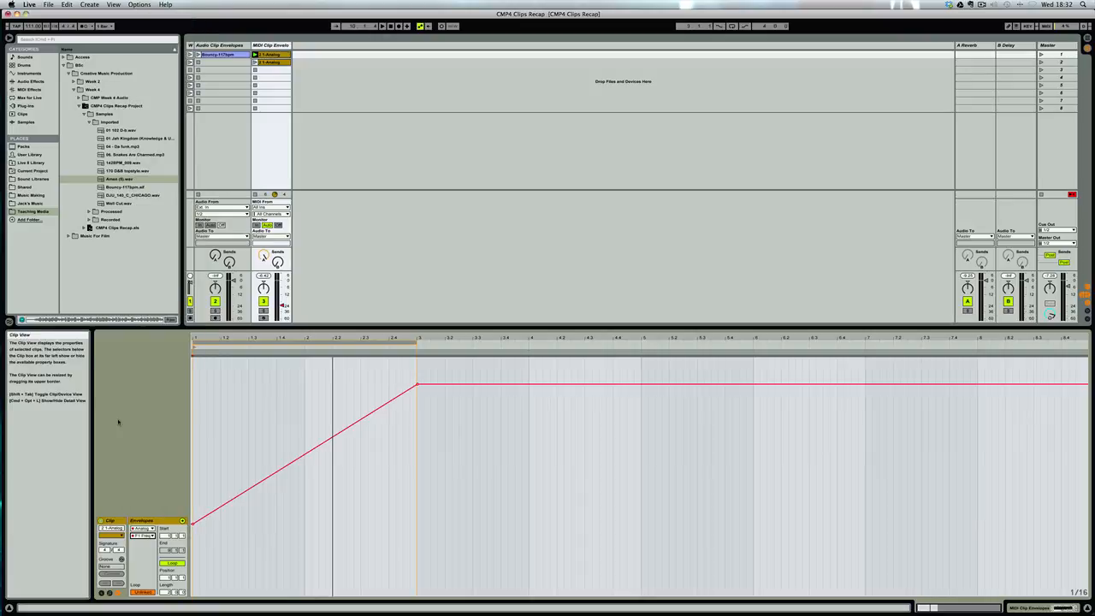
{"action": "left_click", "coordinate": [152, 537]}
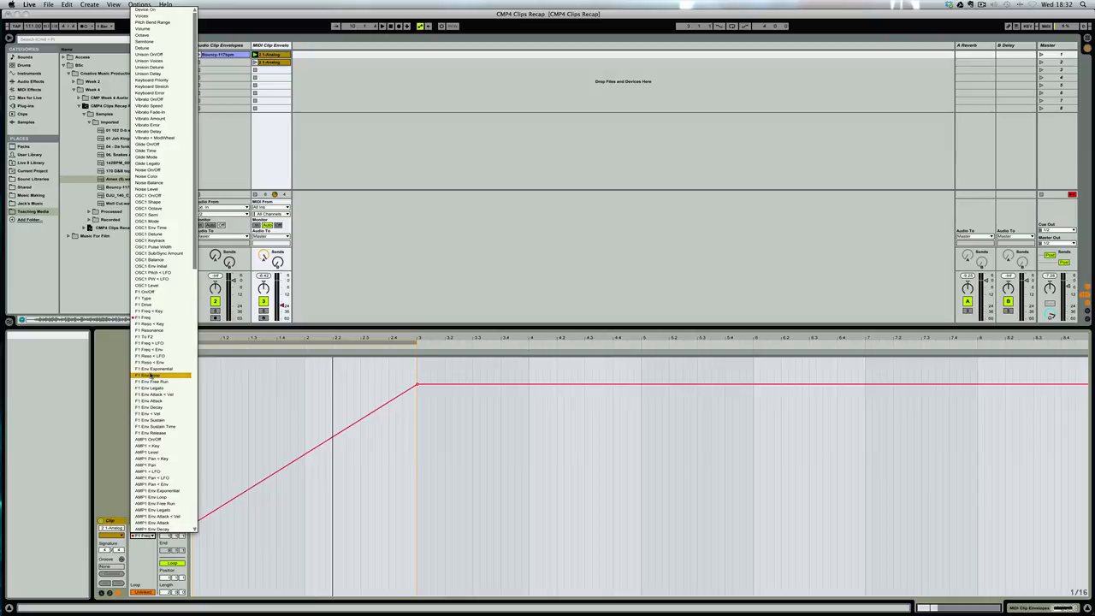
{"action": "left_click", "coordinate": [122, 404]}
{"action": "left_click", "coordinate": [175, 564]}
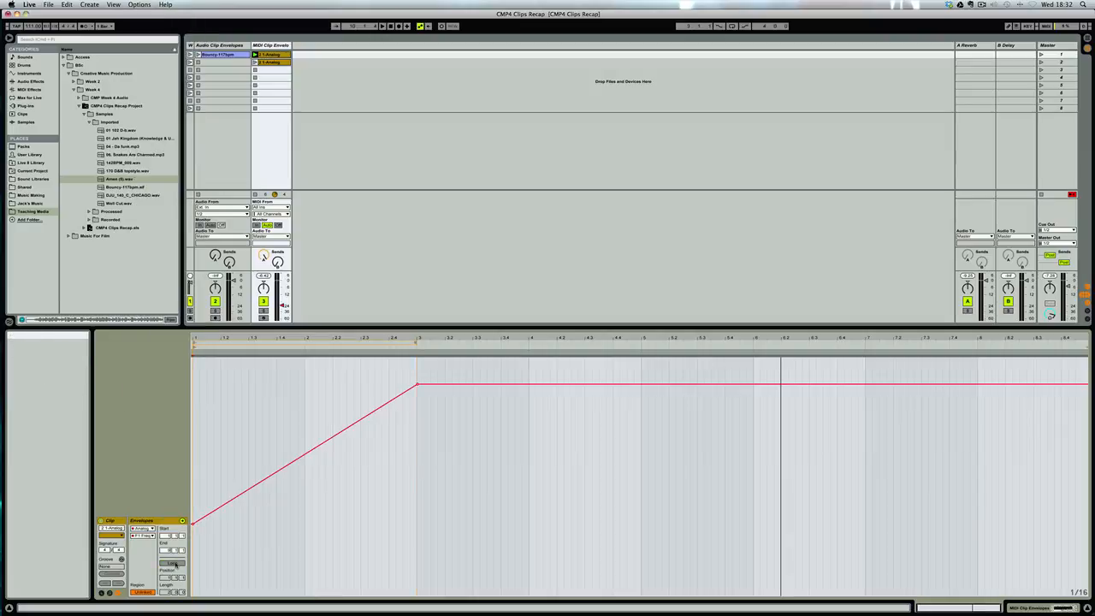
{"action": "left_click", "coordinate": [176, 564]}
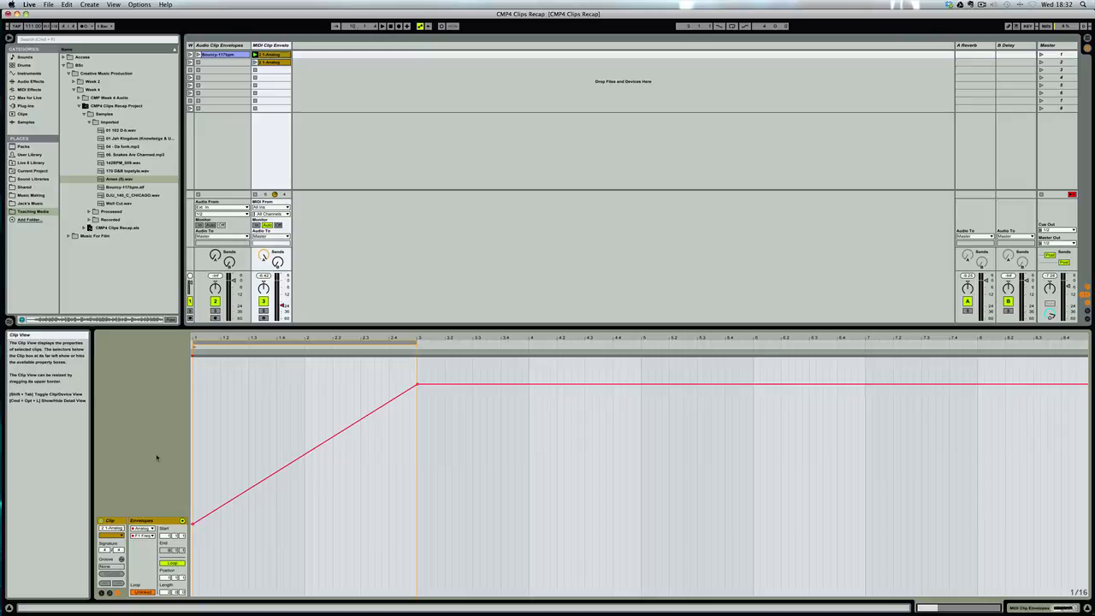